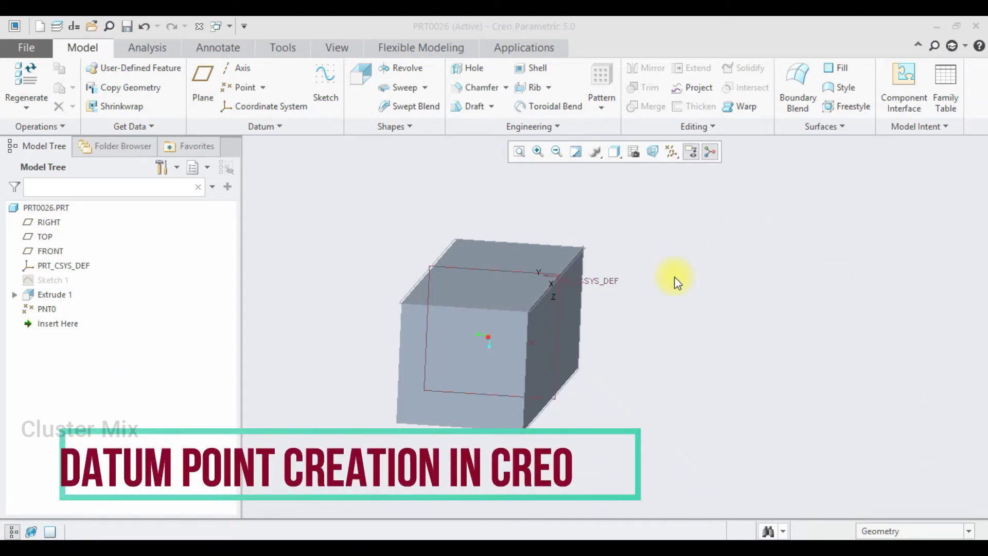
Orbit and zoom the block so its long side face is visible
middle_drag(676, 297, 651, 309)
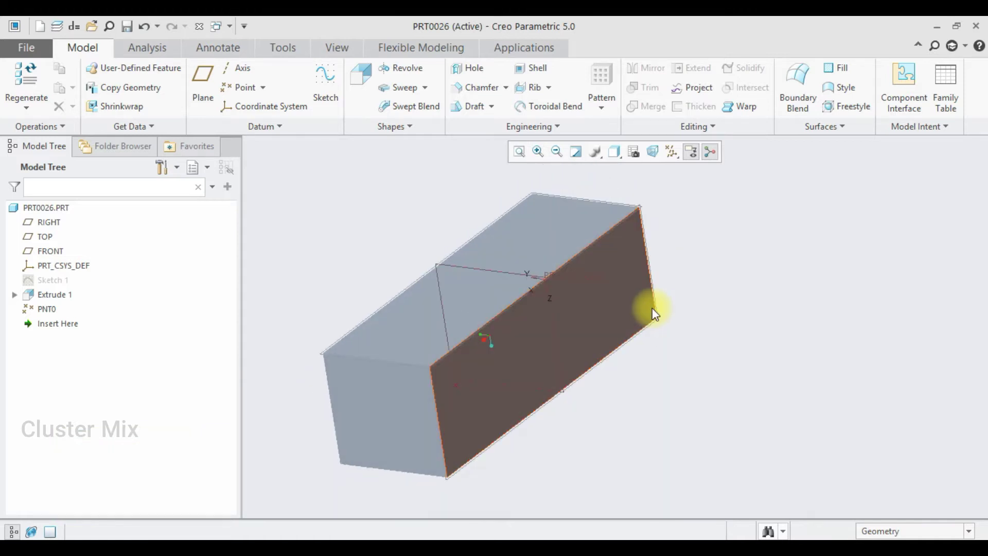
scroll(718, 325, down, 2)
scroll(699, 322, up, 2)
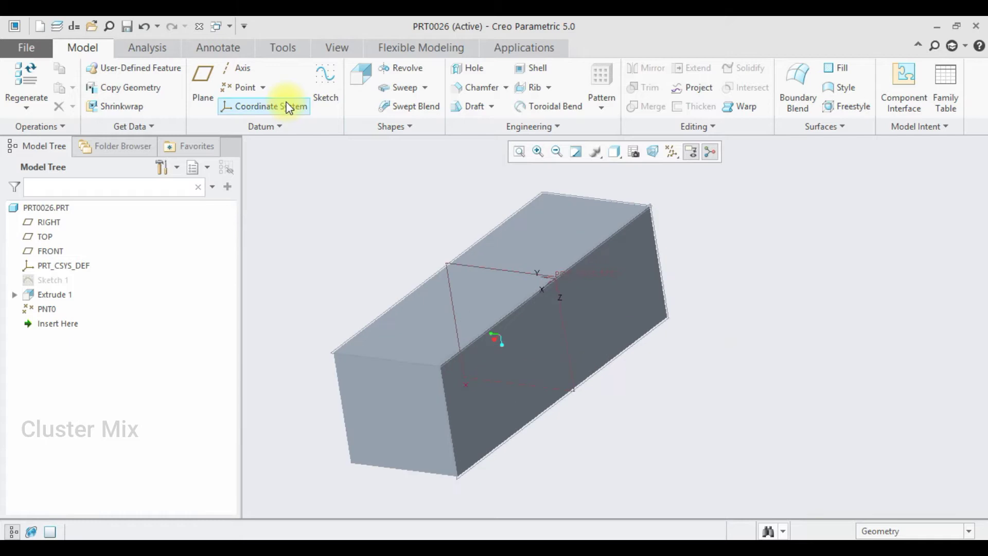
Create a plain datum point PNT1 on the block's long side face
click(263, 88)
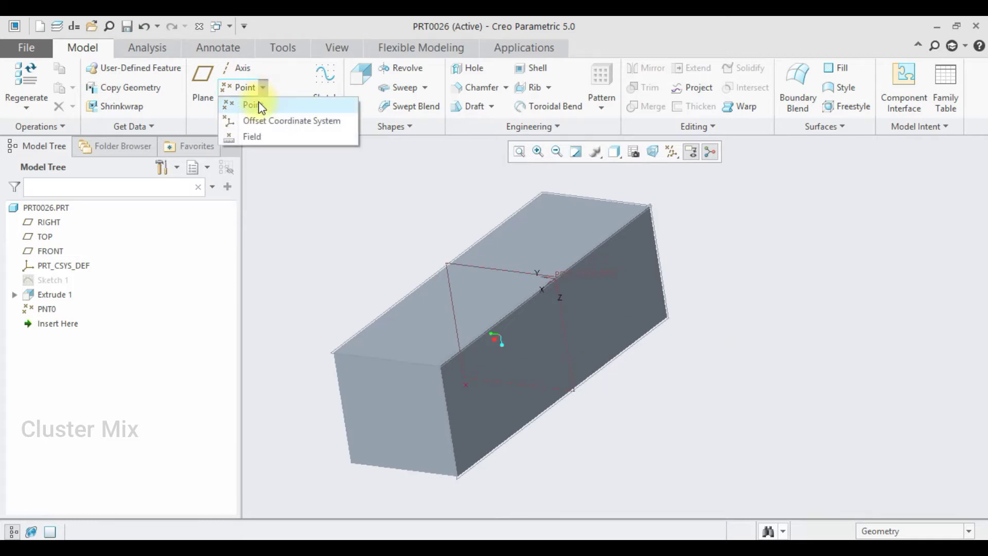
click(259, 104)
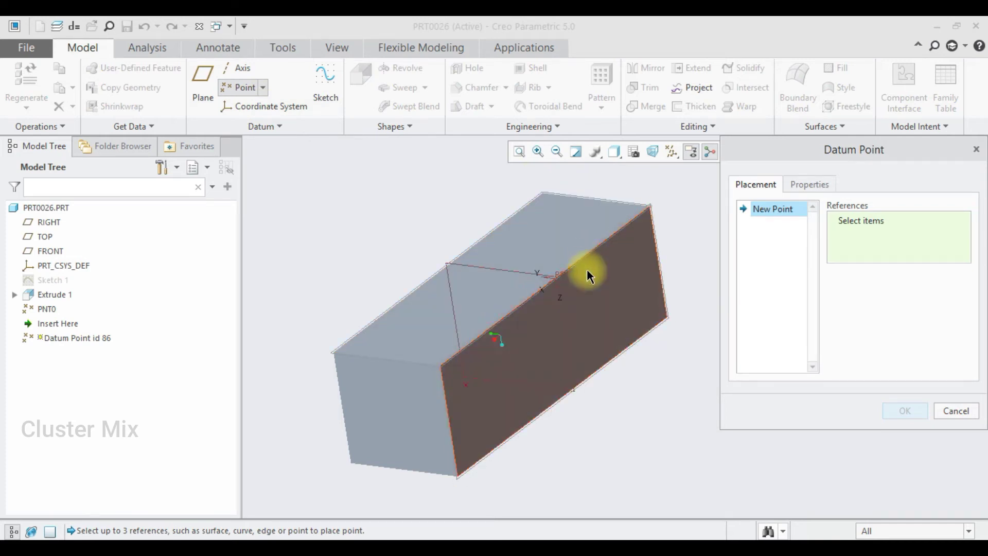
click(588, 285)
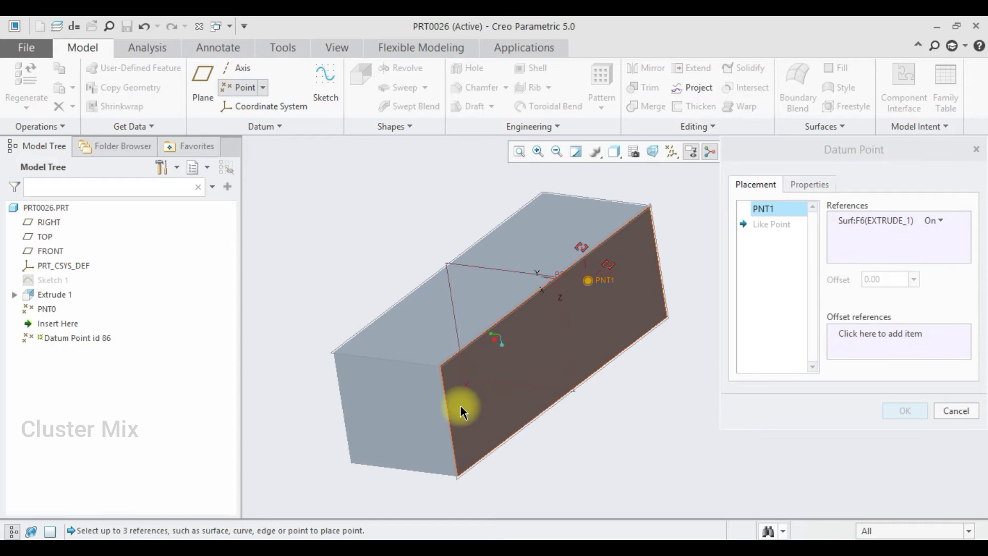
mouse_move(713, 412)
middle_down()
mouse_move(664, 412)
mouse_move(706, 419)
middle_up()
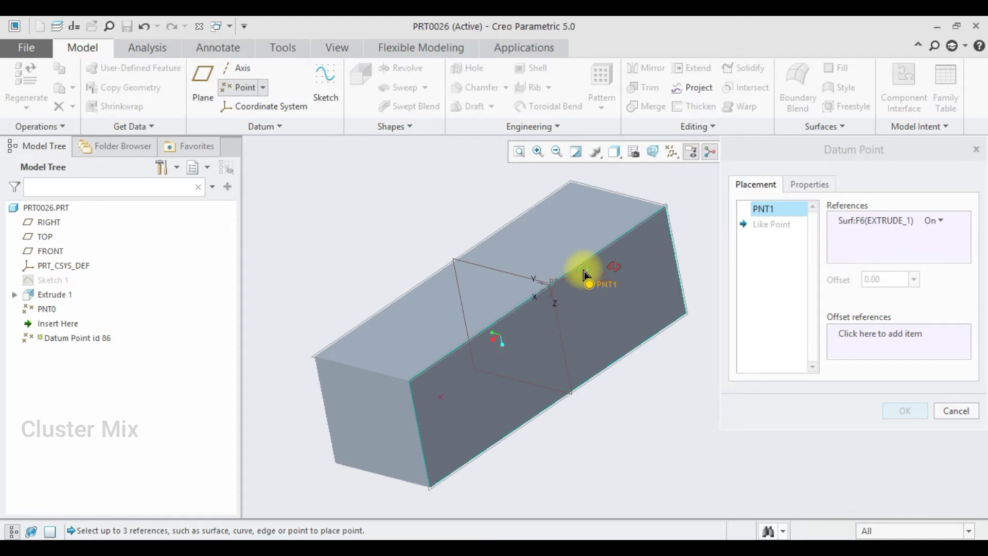
Dimension PNT1 at 20 from the FRONT plane and 200 from the face's edge
drag(585, 268, 416, 415)
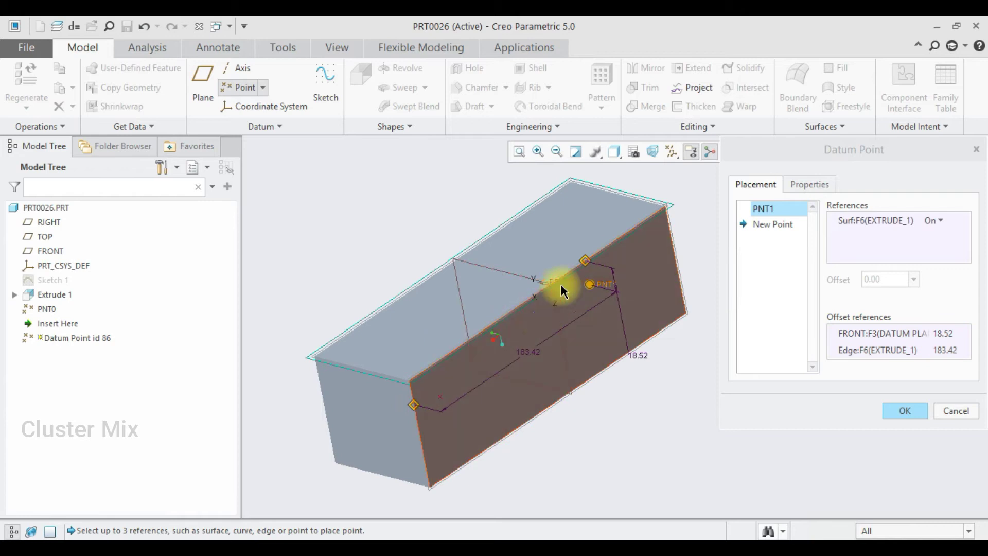
middle_drag(564, 287, 440, 296)
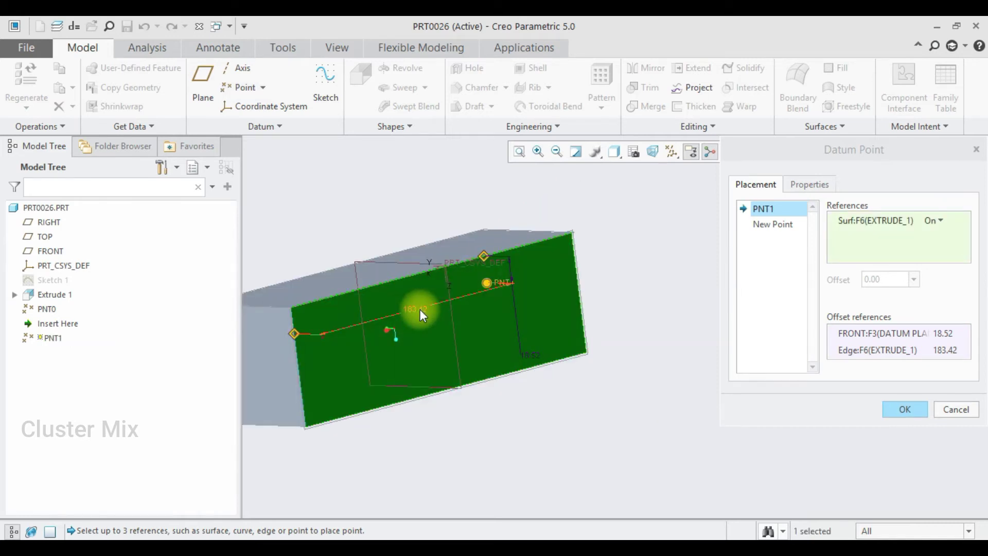
double_click(529, 355)
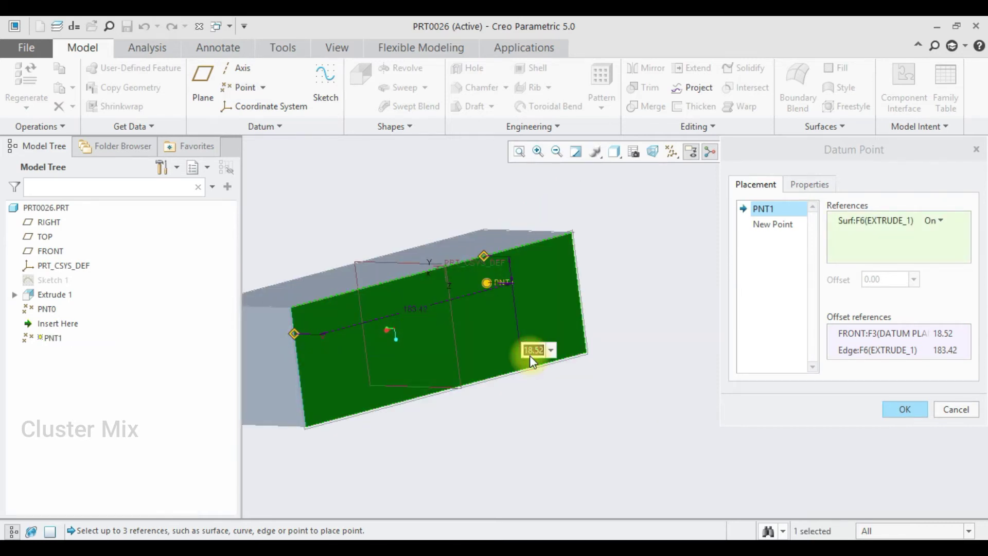
text(20)
key(Return)
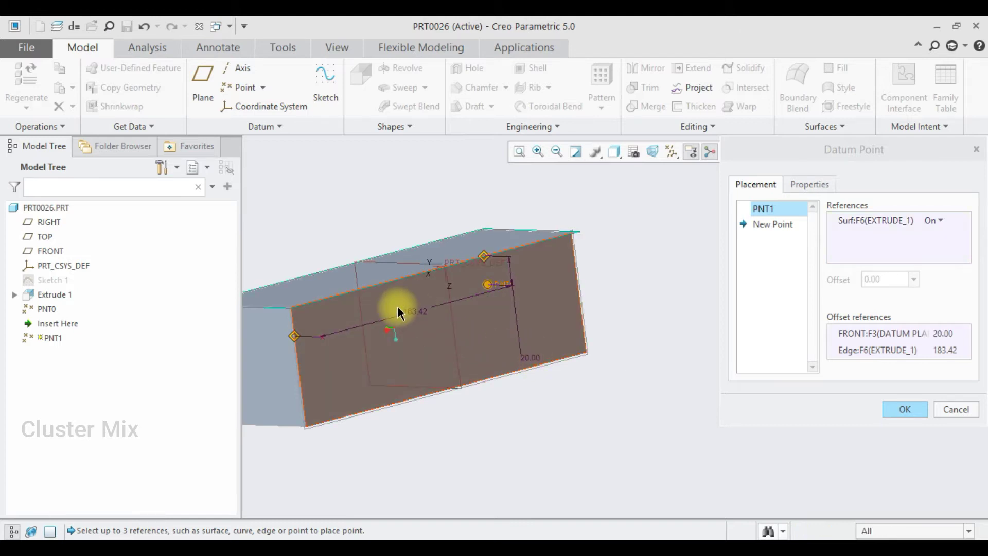
double_click(420, 312)
text(200)
key(Return)
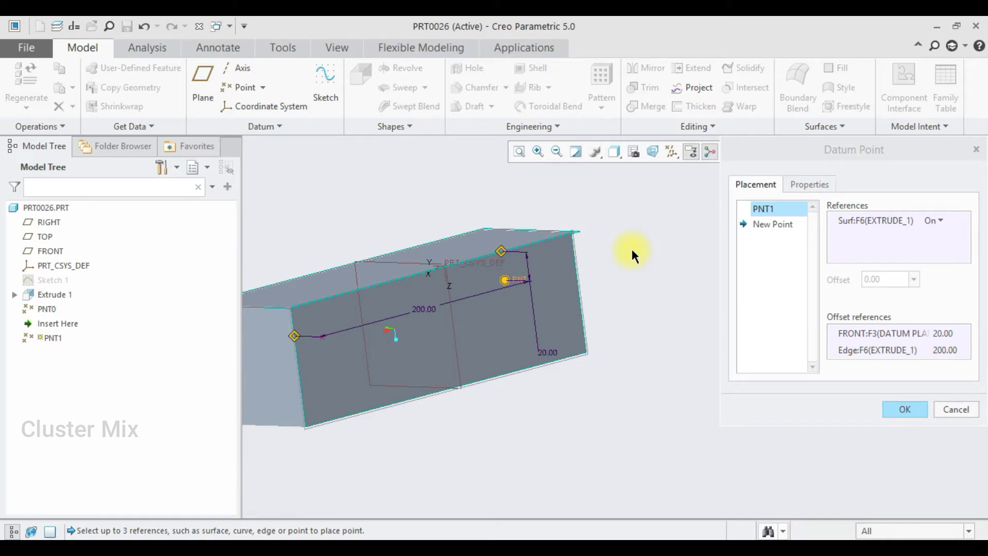
click(943, 221)
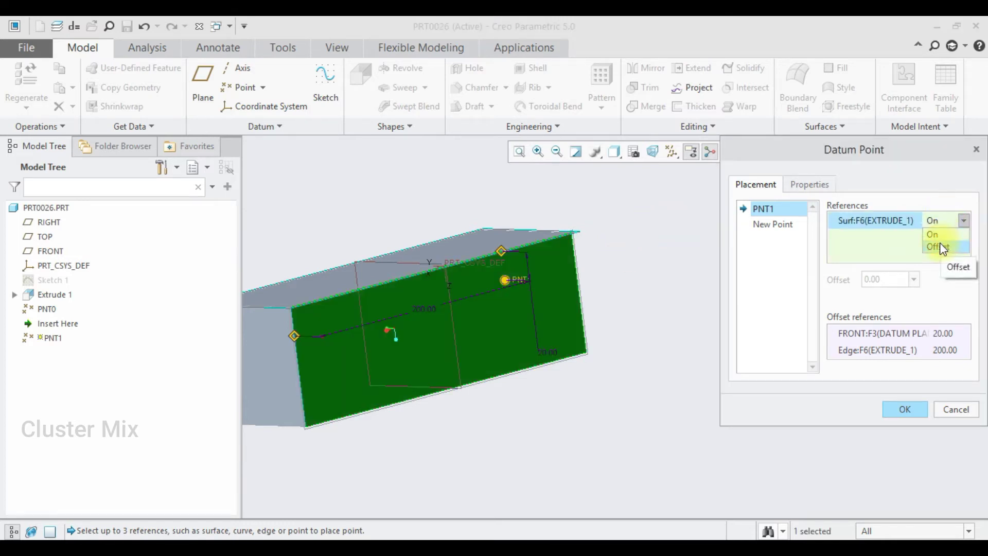
Change PNT1's face reference from On to Offset with a 25 offset
click(940, 244)
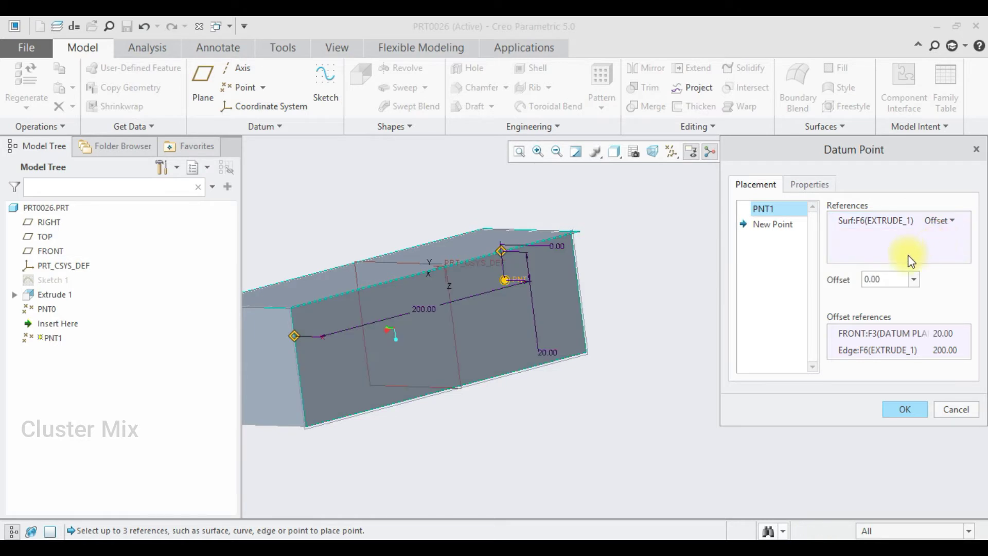
double_click(879, 280)
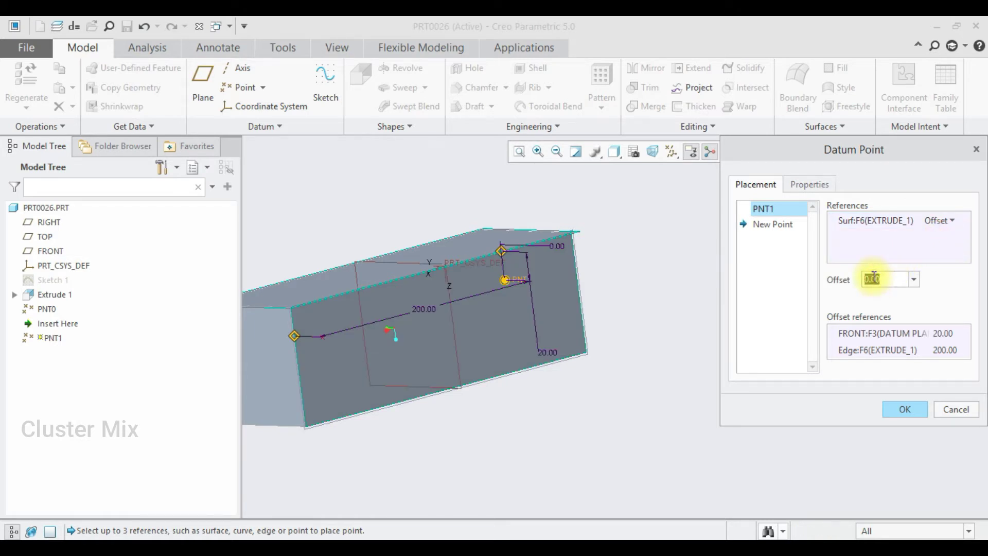
text(25)
key(Return)
middle_drag(622, 379, 651, 381)
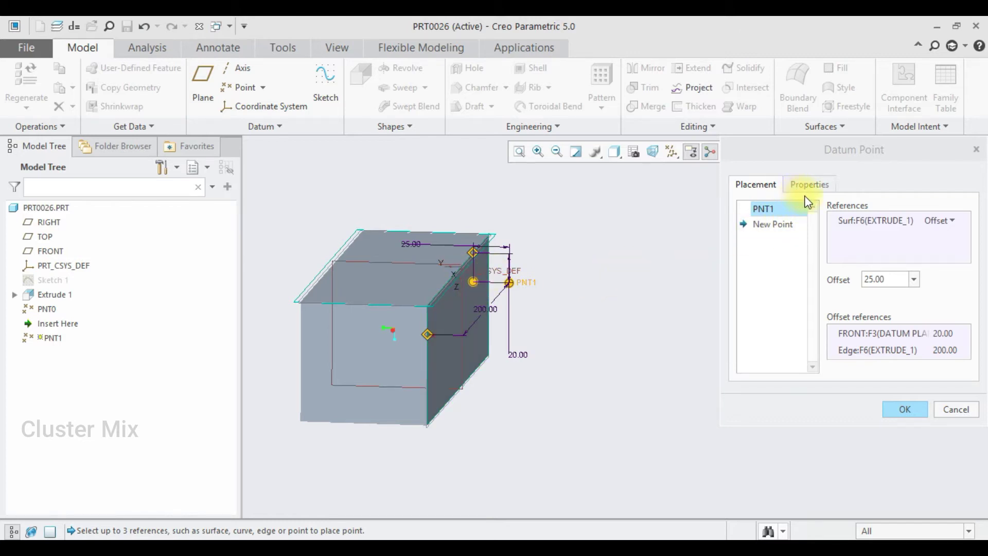
Accept the offset datum point and switch to the hollow cylinder part
click(906, 410)
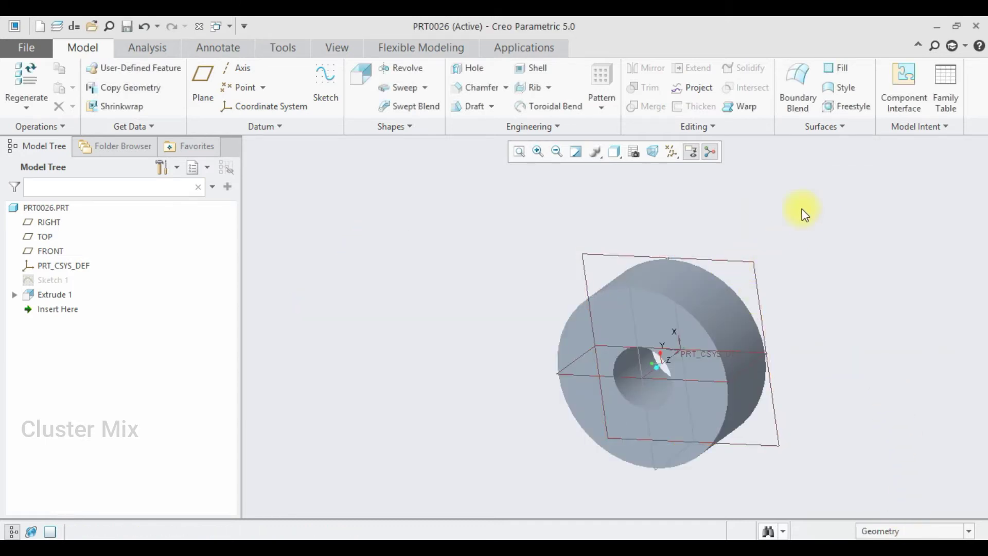
scroll(757, 309, down, 2)
scroll(743, 333, up, 2)
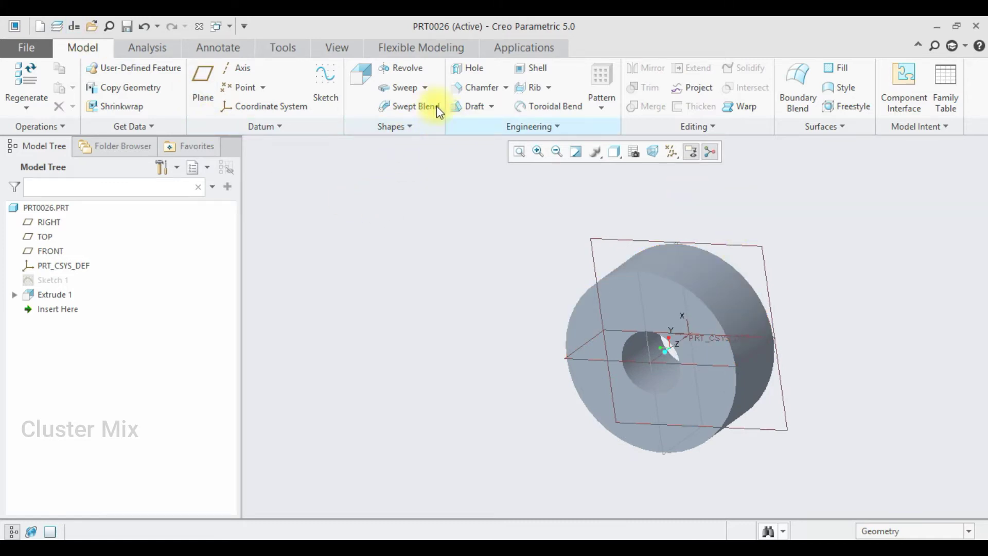
Add datum point PNT0 on the inner hole edge with its placement set to Center
click(229, 87)
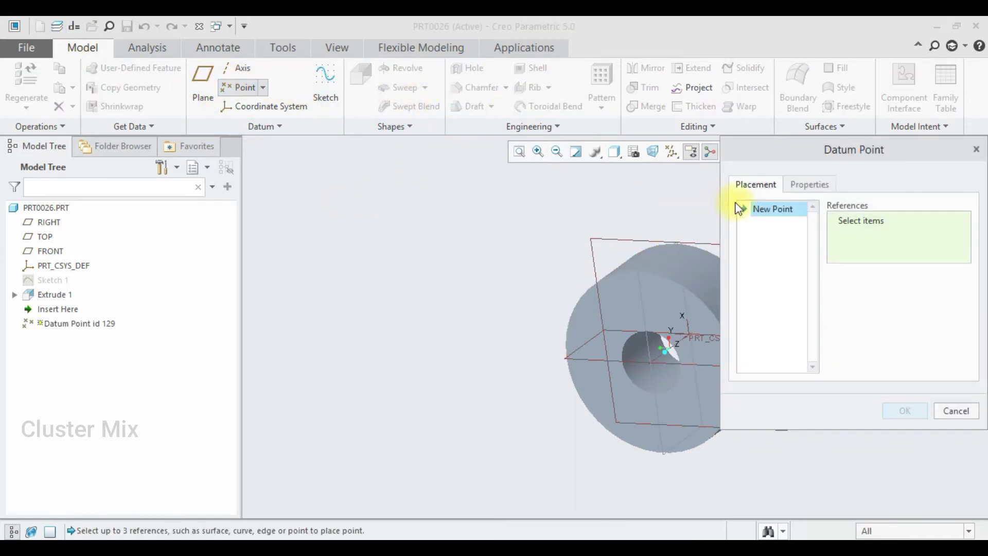
scroll(441, 258, down, 3)
scroll(554, 278, up, 4)
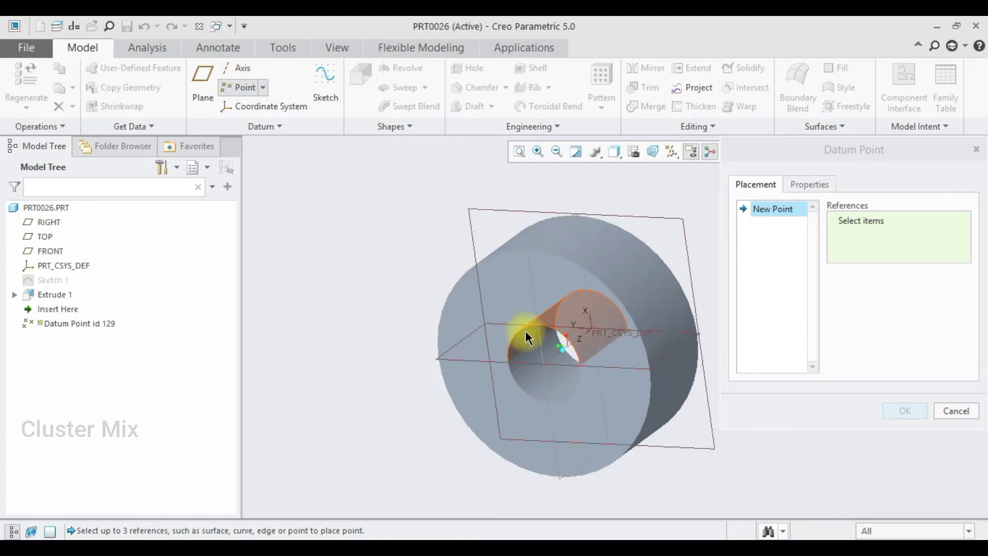
click(515, 335)
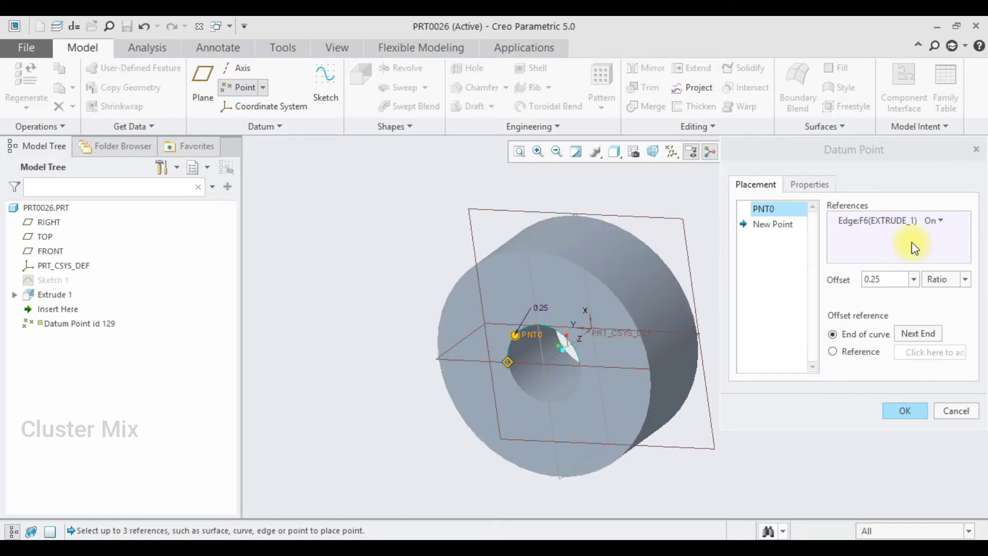
click(944, 220)
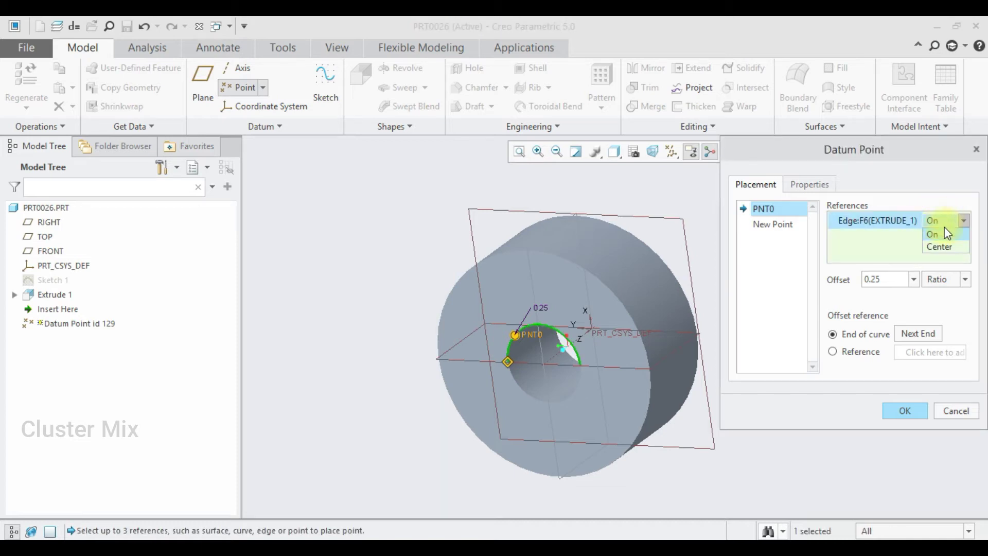
click(943, 247)
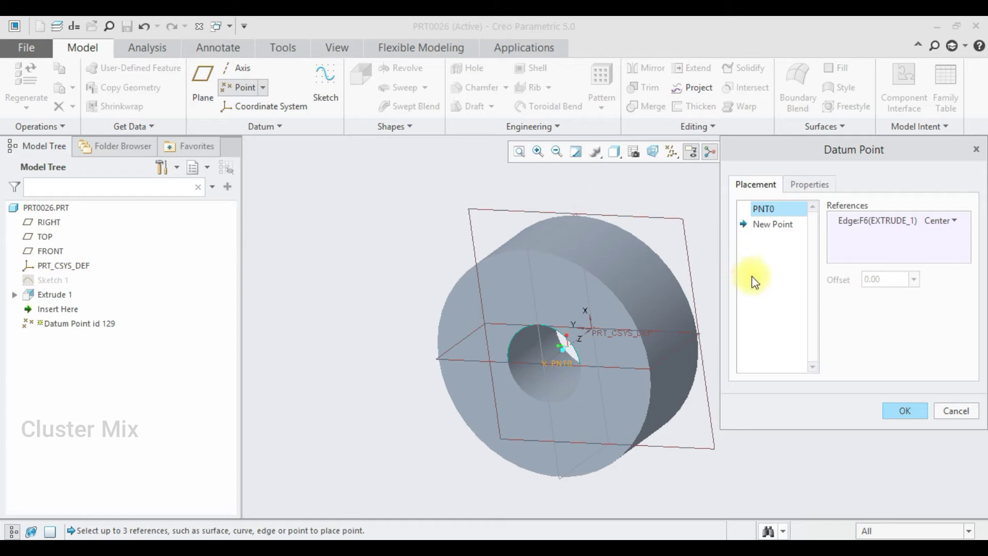
scroll(596, 354, up, 3)
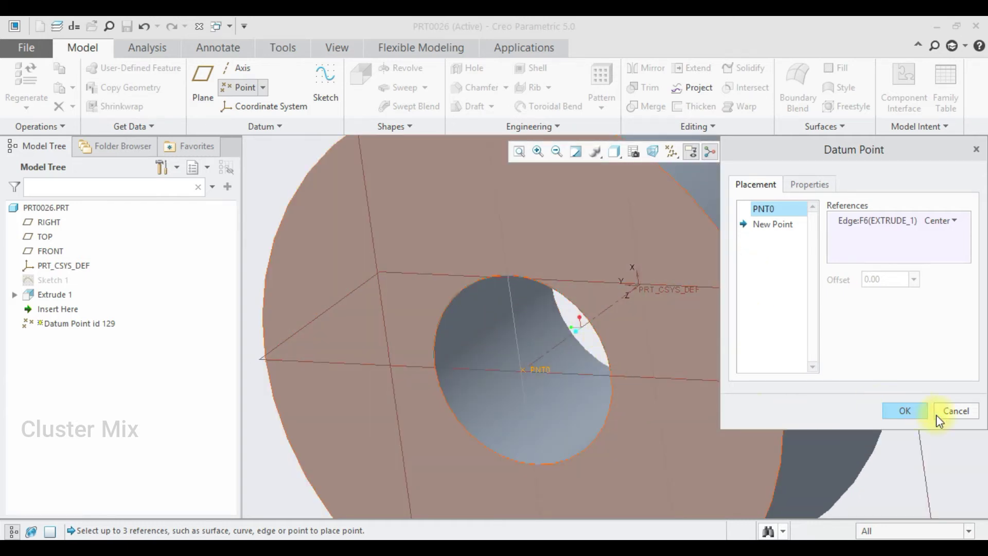
click(905, 411)
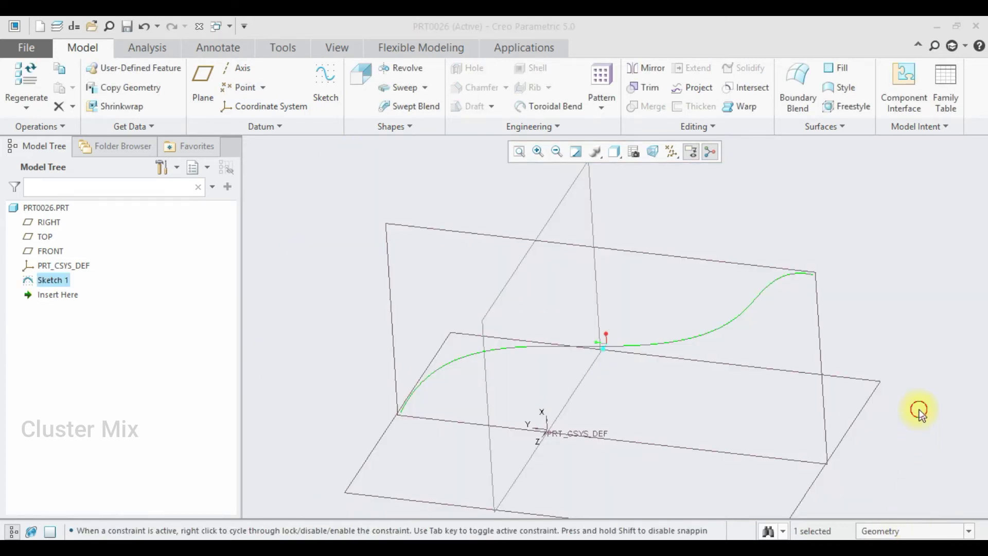
Place a new datum point PNT0 on the S-curve at a 0.13 ratio offset
click(875, 334)
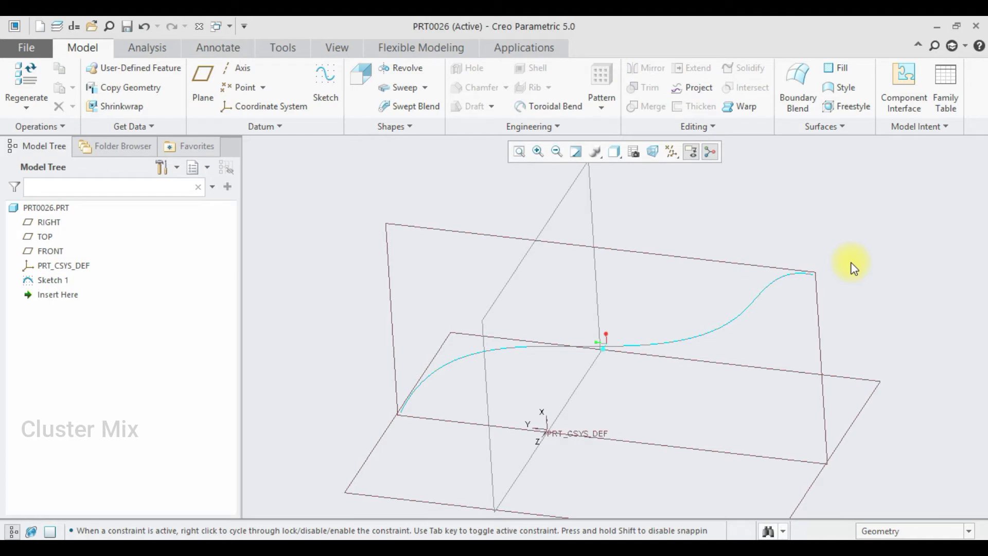
scroll(747, 321, down, 4)
scroll(705, 331, up, 3)
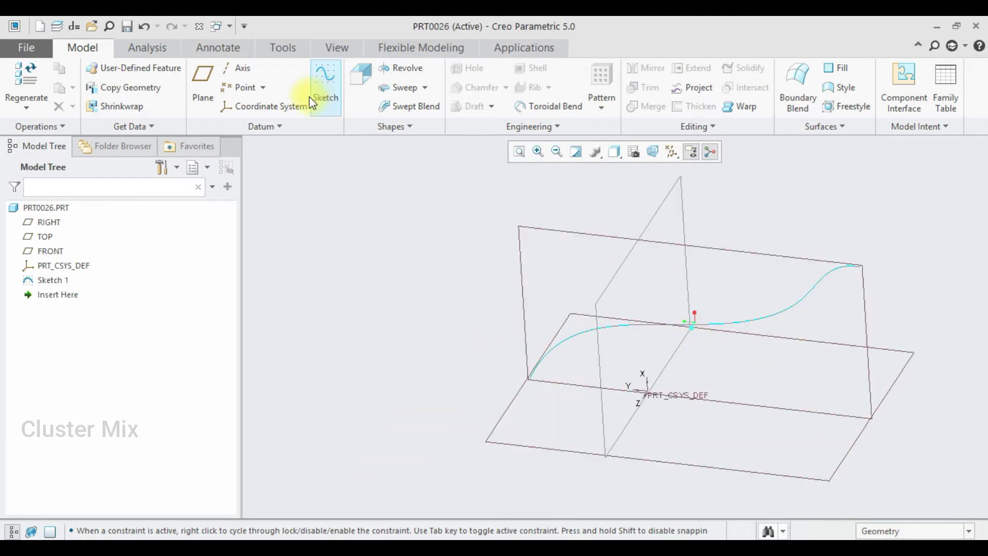
click(237, 86)
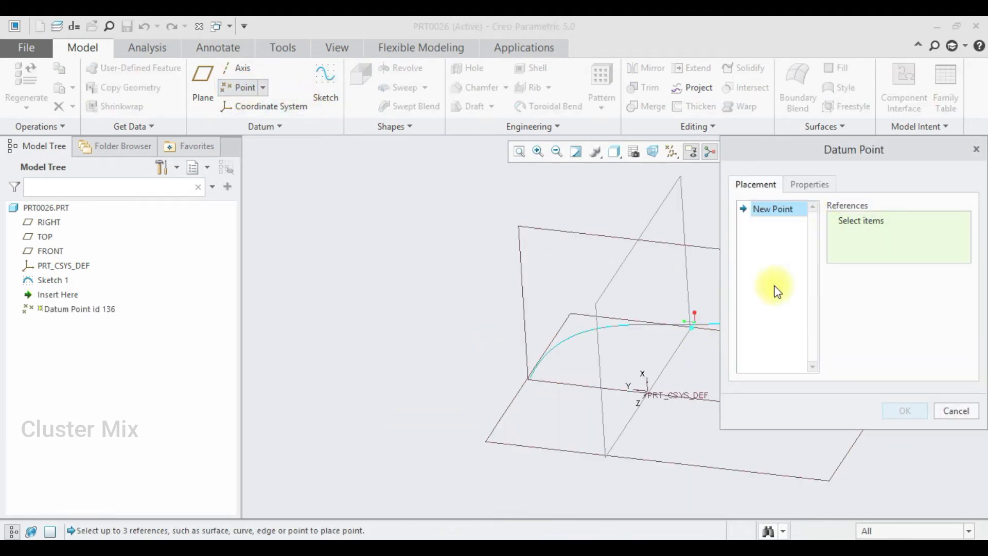
middle_drag(388, 332, 652, 333)
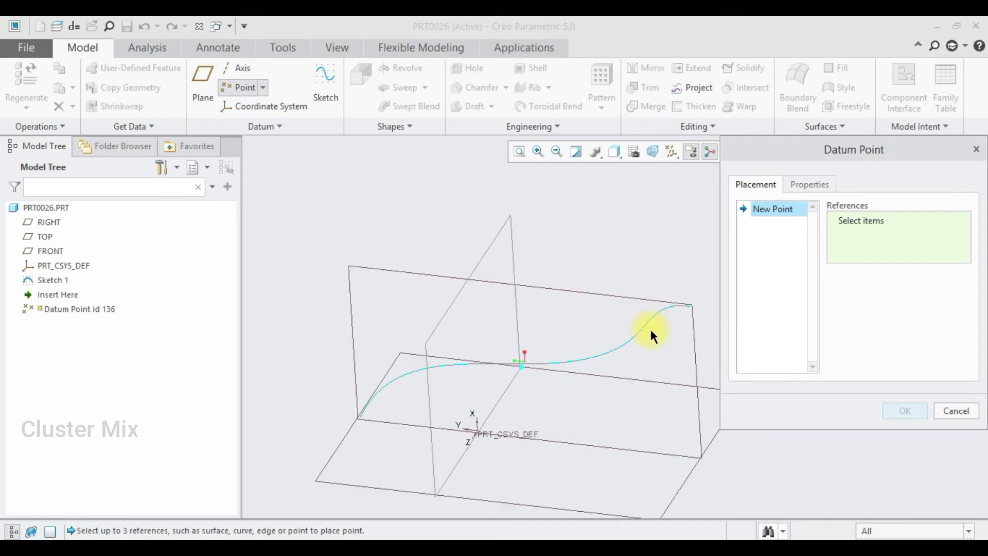
click(647, 321)
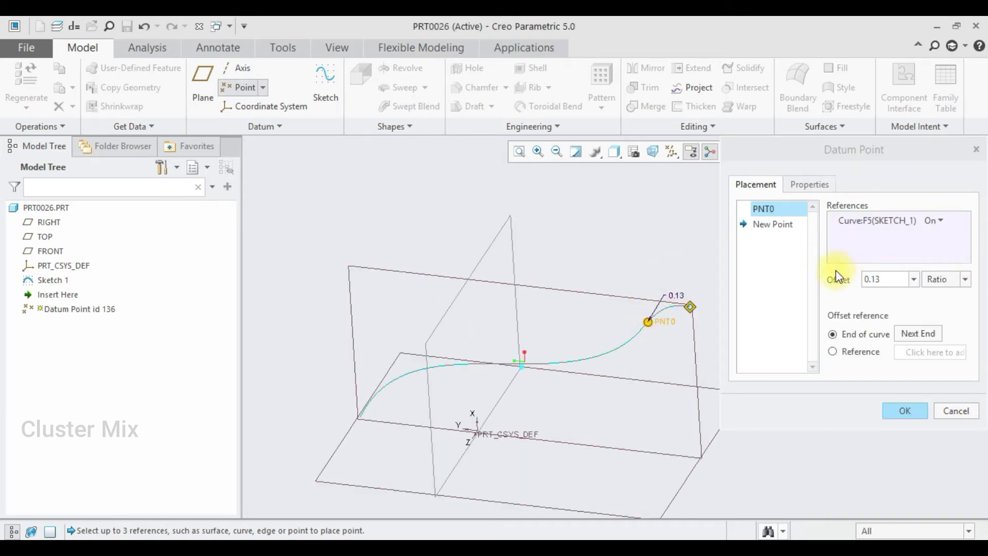
Make PNT0's offset a Real length of 646.67, measured from the curve's other end
click(937, 280)
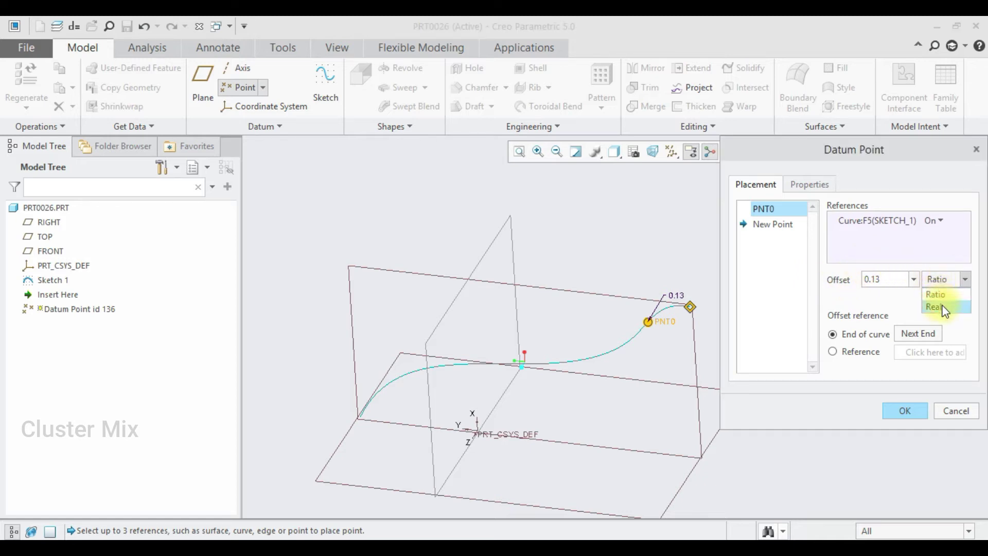
click(944, 308)
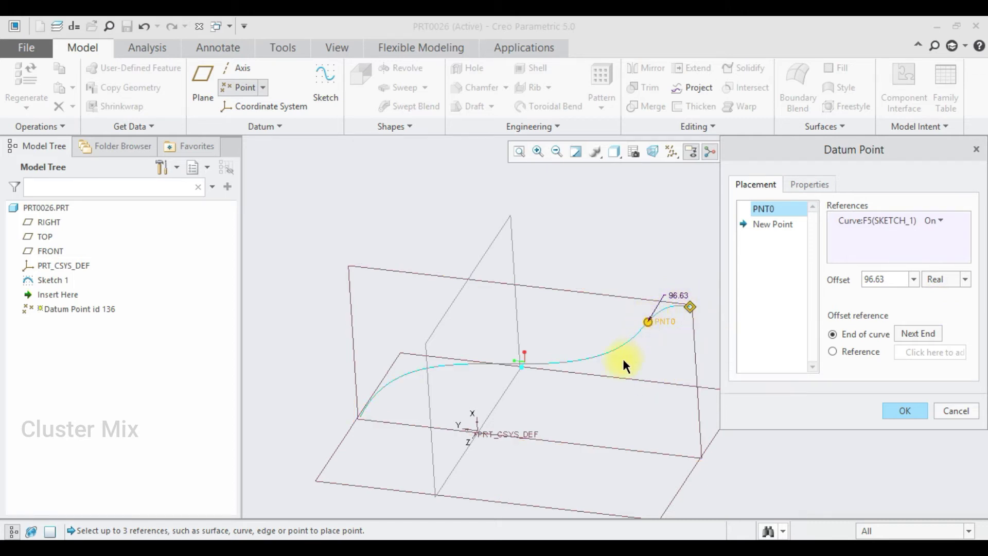
click(906, 344)
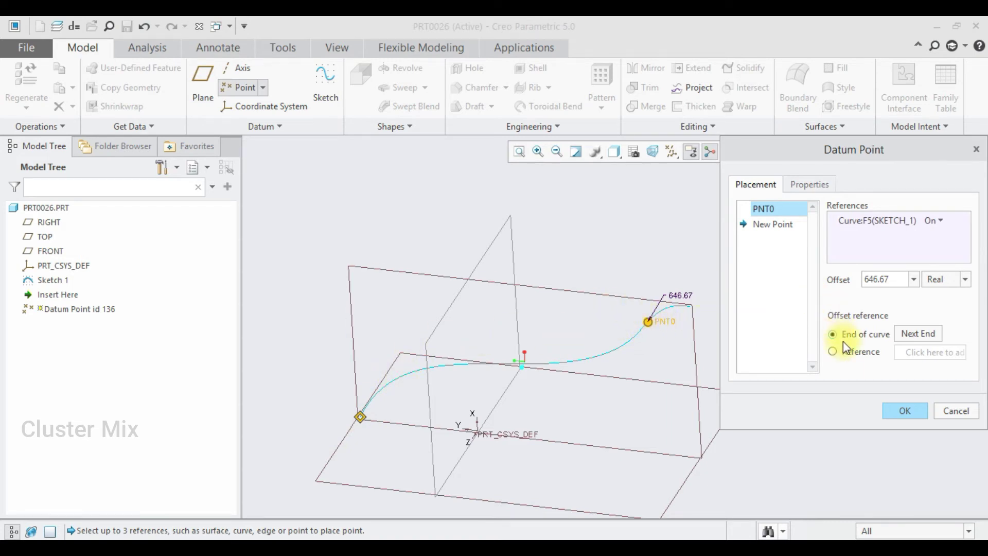
Try the TOP plane as PNT0's offset reference
click(831, 353)
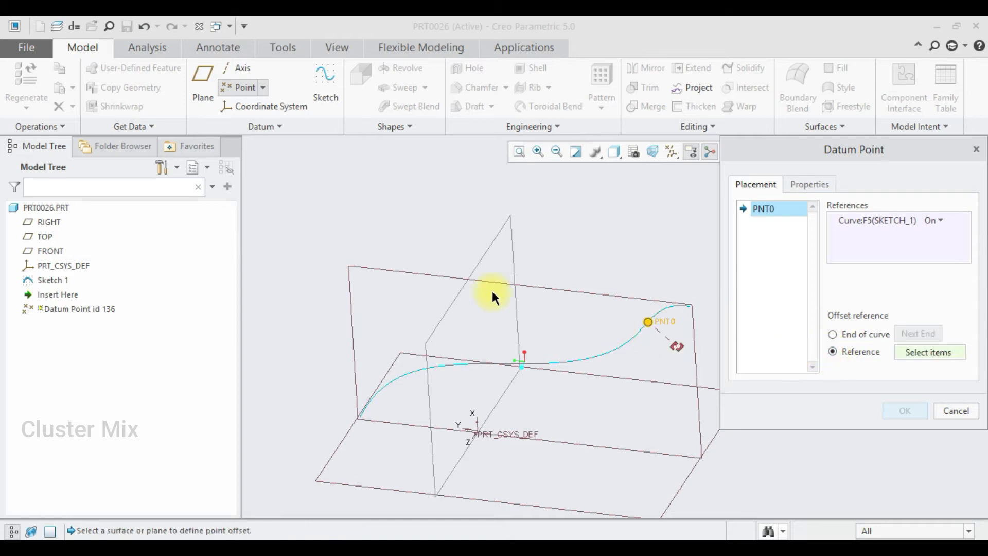
click(456, 301)
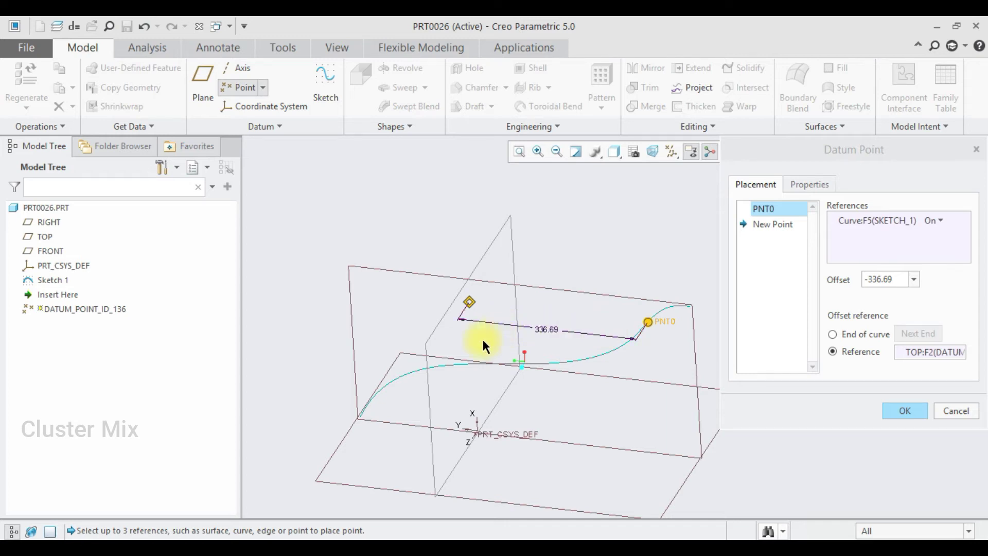
click(938, 221)
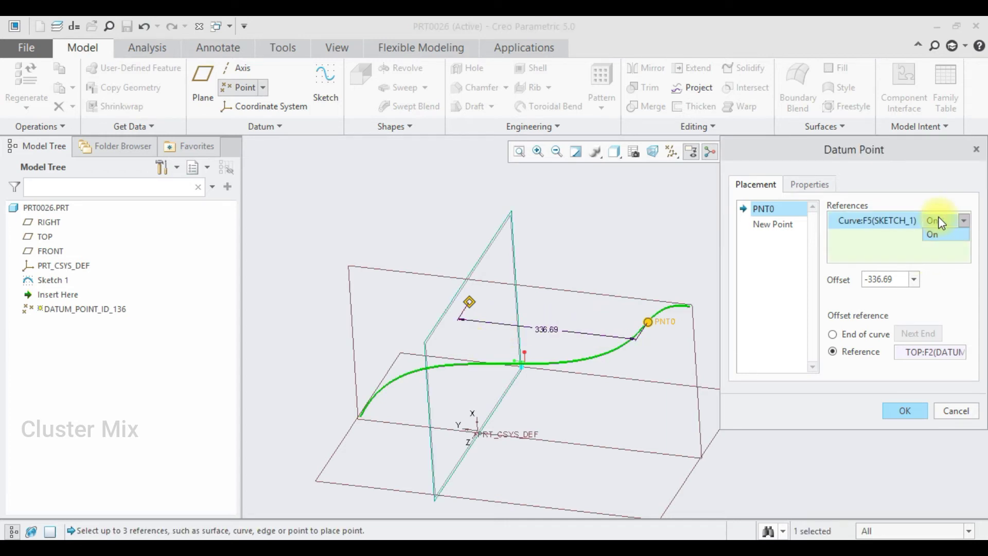
click(934, 234)
Measure PNT0 from the curve end again, with the offset back to ratio 0.87
click(833, 334)
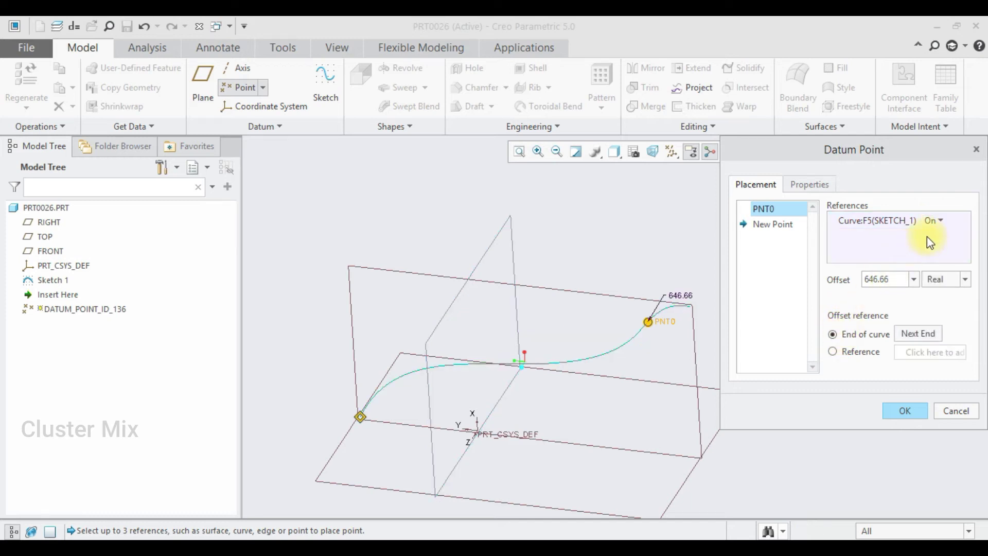
click(939, 222)
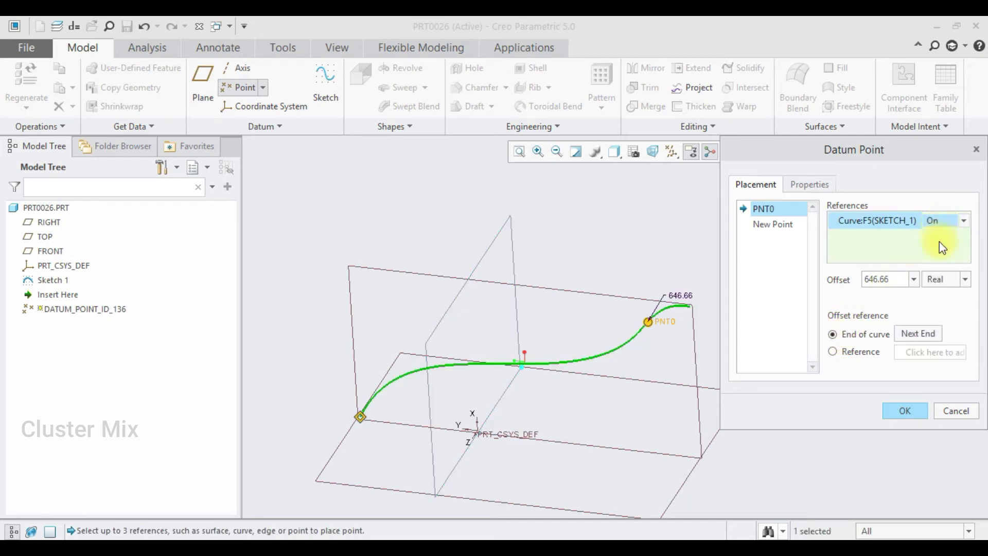
click(931, 281)
click(937, 293)
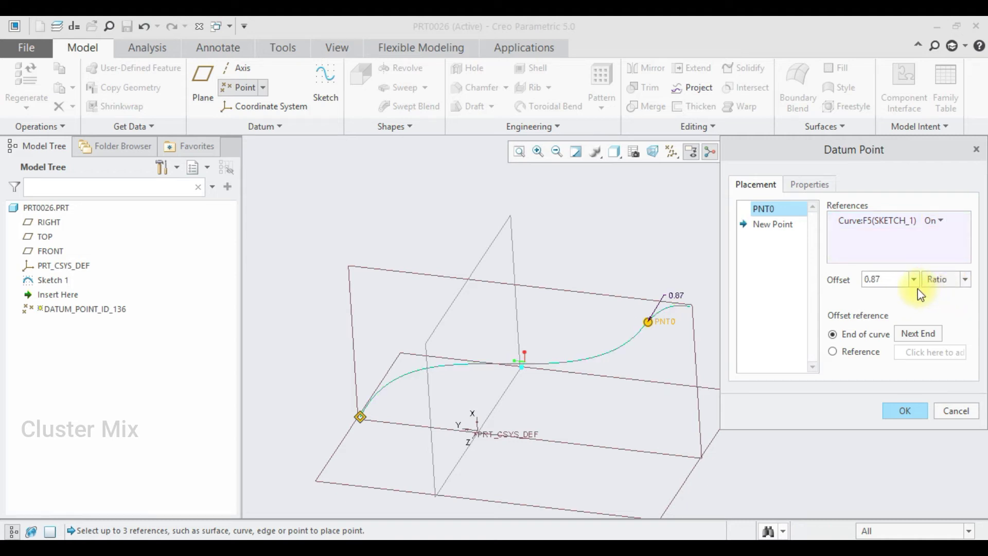
drag(897, 283, 865, 283)
Set PNT0's offset ratio to 0.5 to centre it on the curve, and finish it
text(0.)
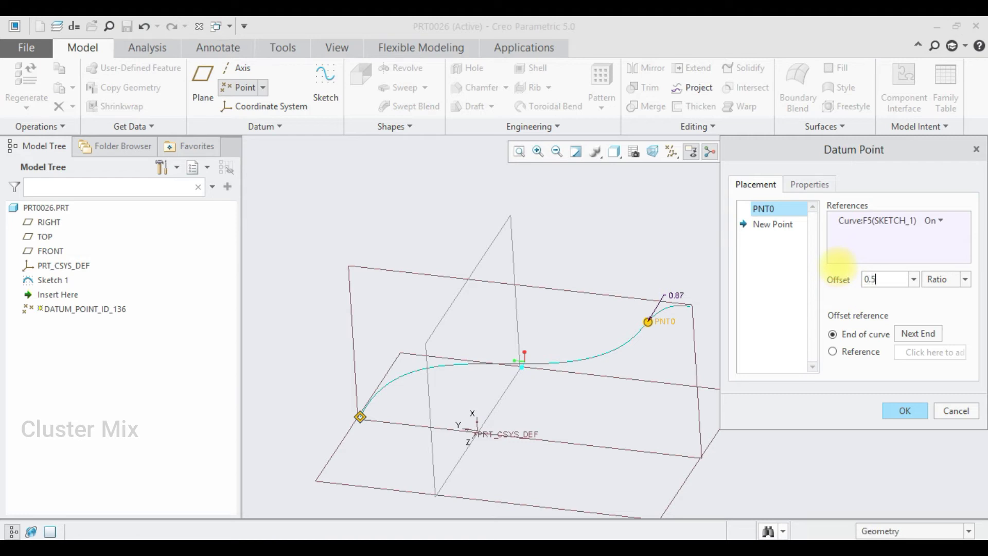
key(Return)
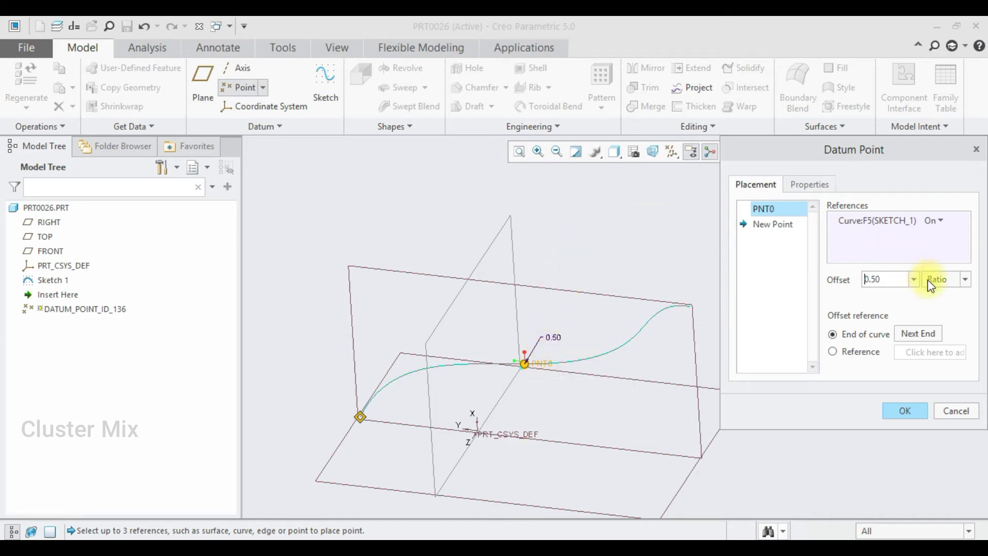
click(909, 411)
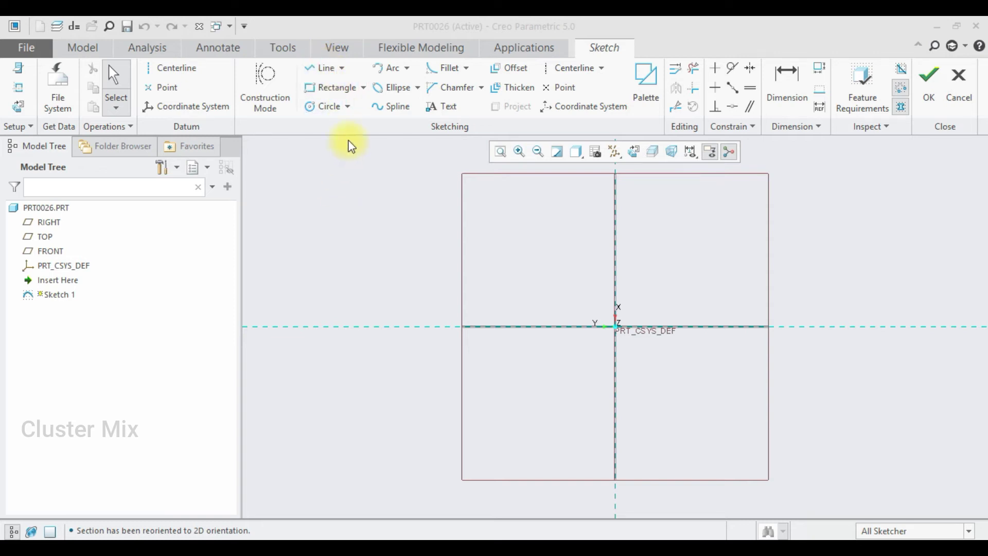
Sketch a circle centred on the origin with a sketch point at the origin, and finish the sketch
click(326, 106)
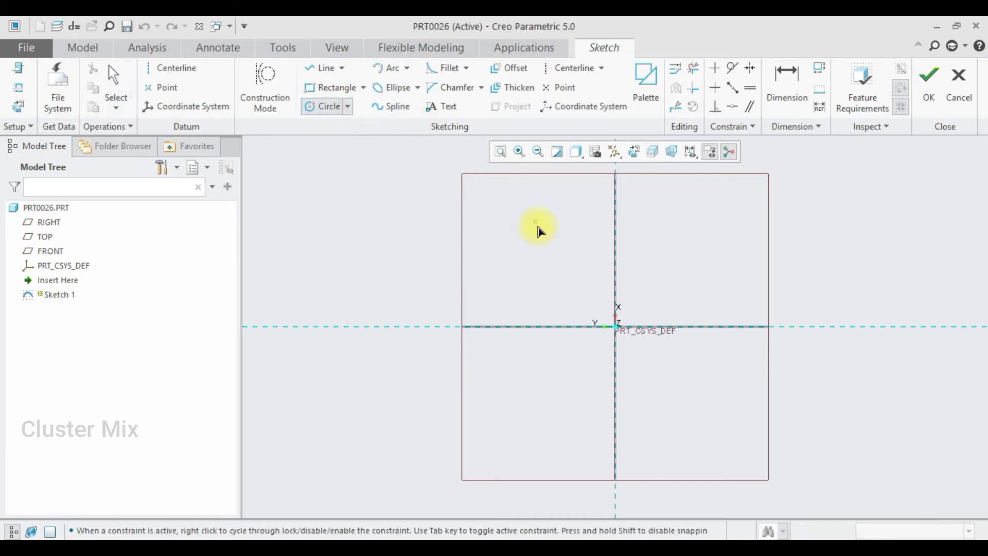
click(616, 329)
click(610, 279)
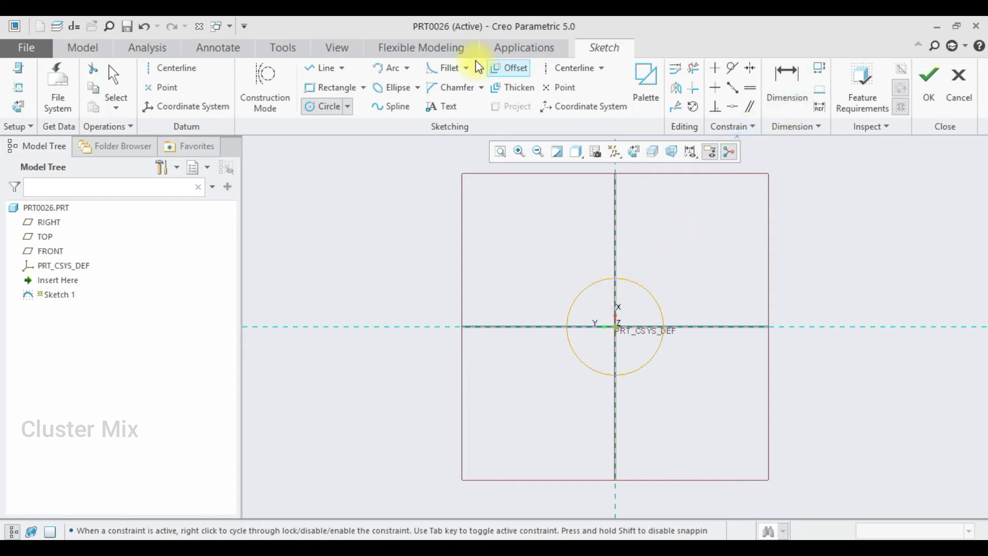
click(167, 89)
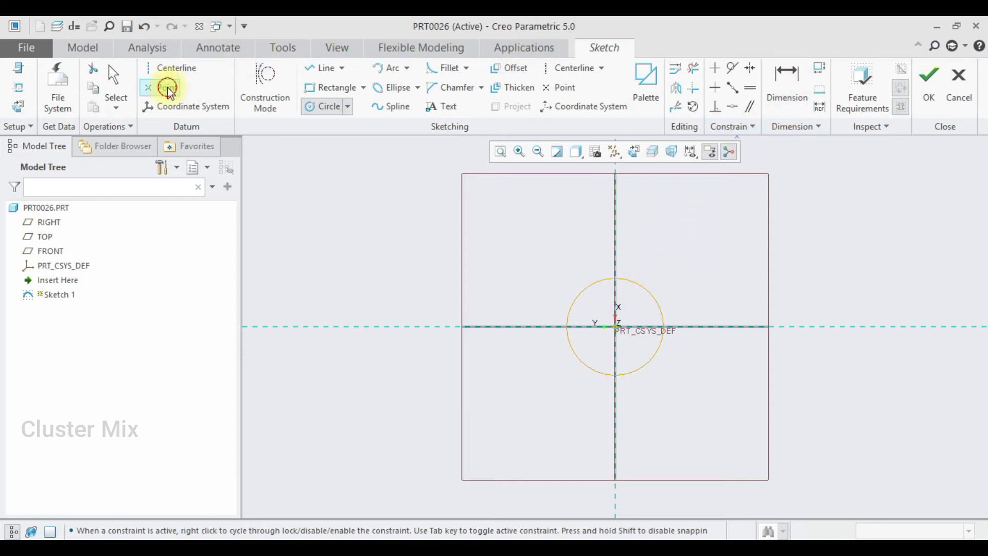
click(614, 326)
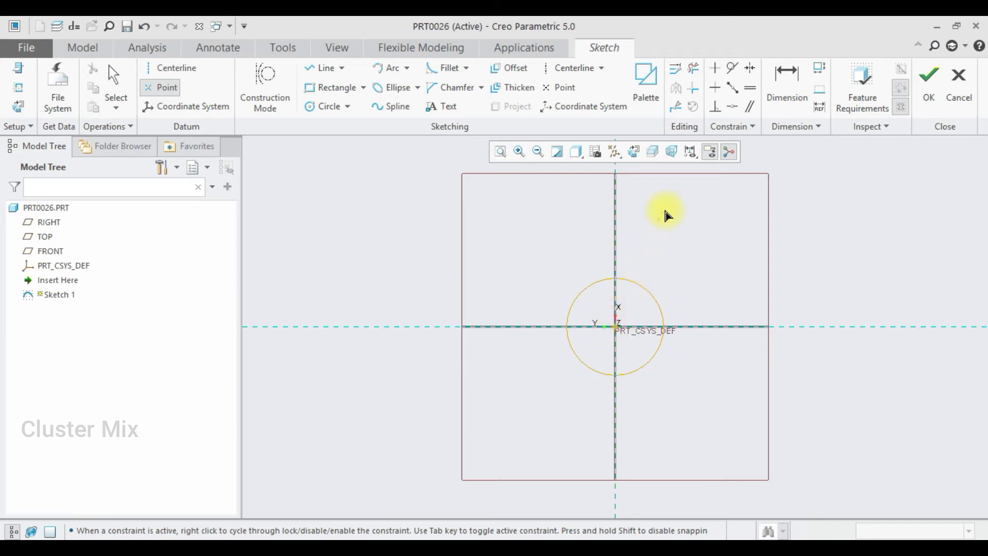
click(930, 94)
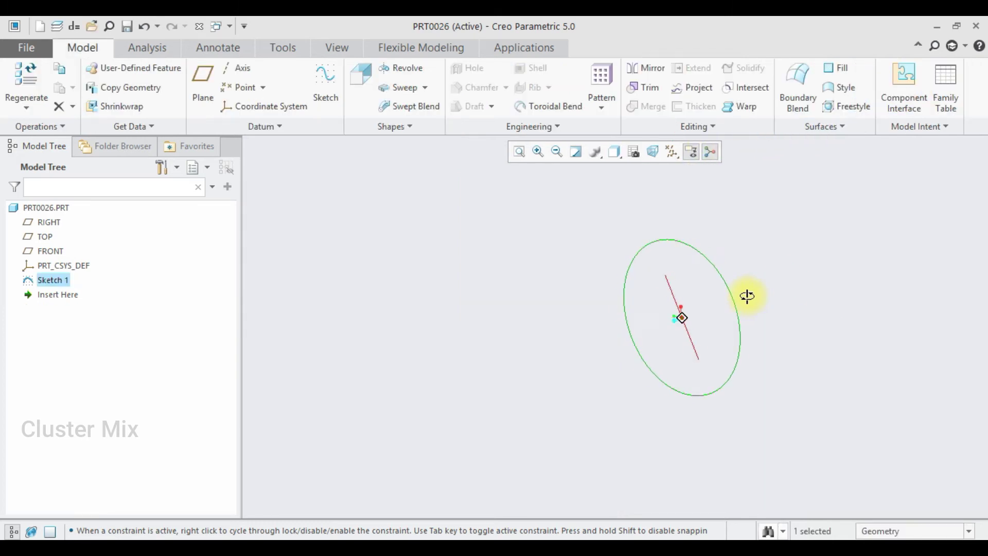
Extrude the circle into a solid cylinder 168.31 deep
scroll(745, 295, up, 2)
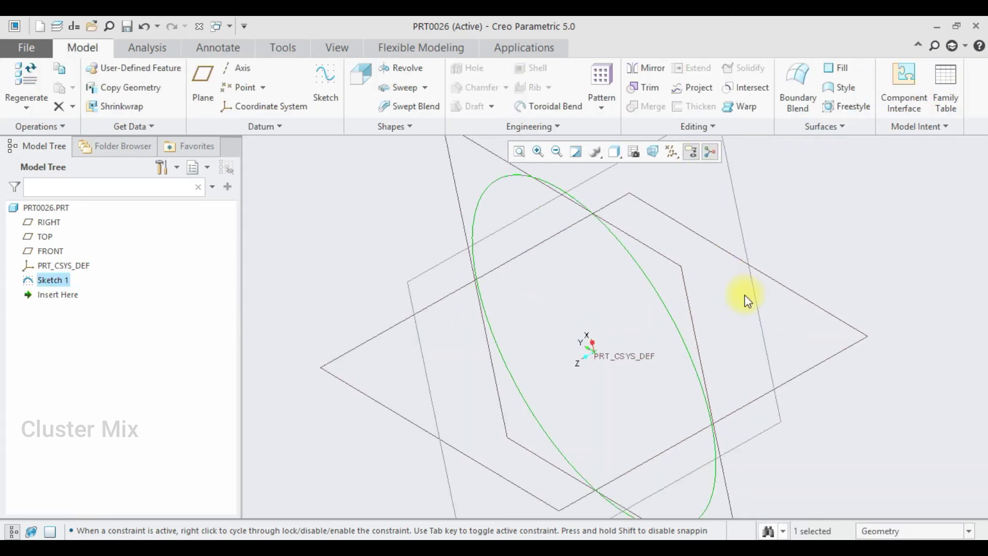
scroll(733, 267, down, 3)
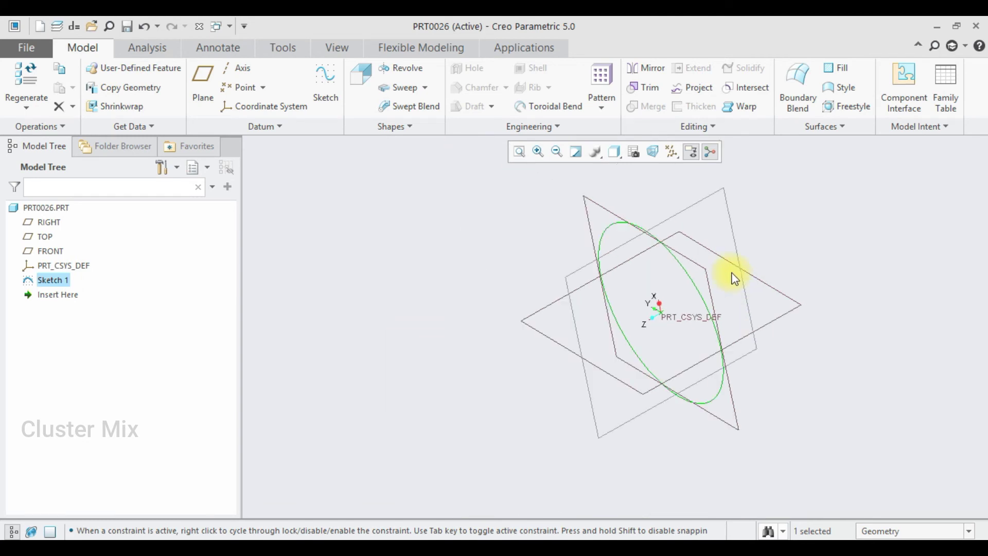
click(366, 85)
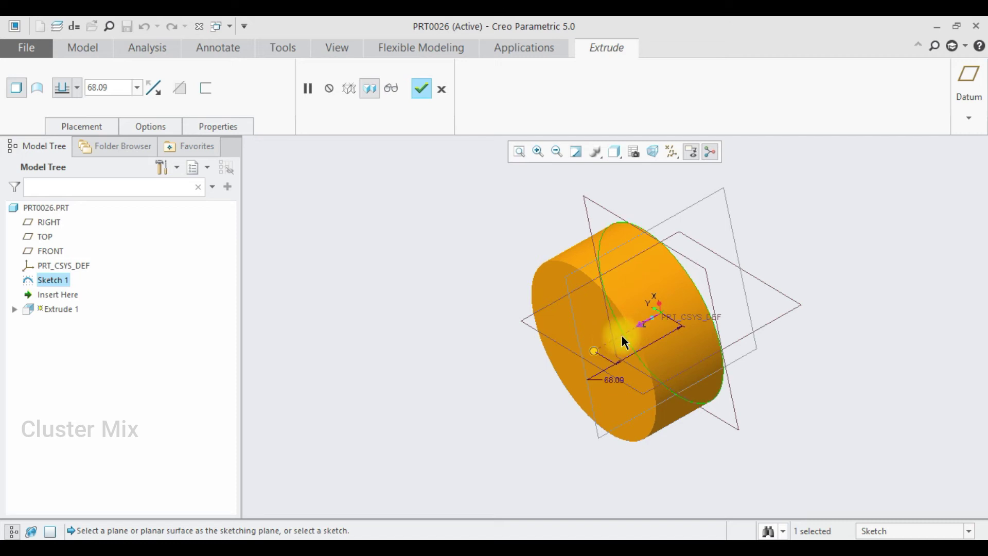
drag(597, 350, 496, 407)
click(421, 88)
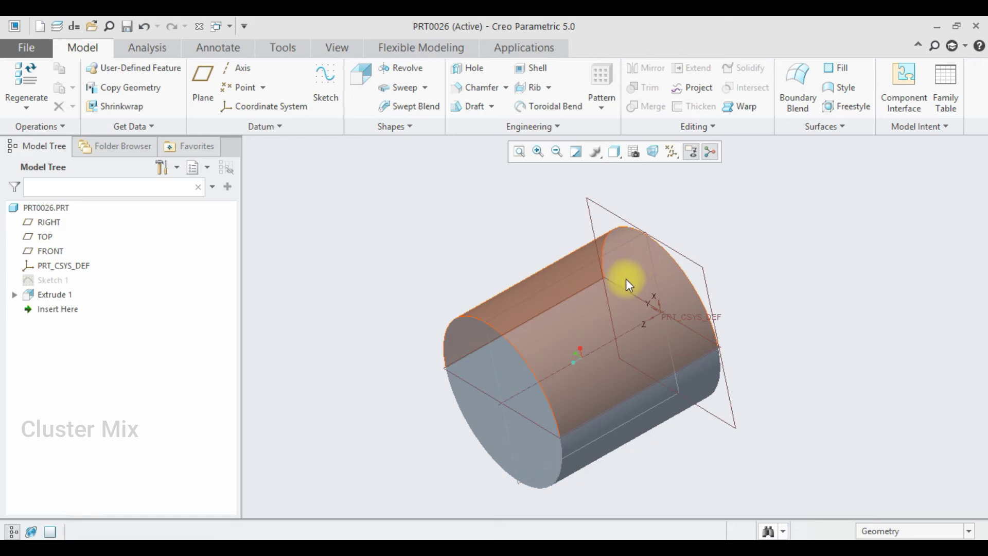
Start an Offset Coordinate System point array referencing PRT_CSYS_DEF and add point PNT1
click(263, 86)
click(263, 88)
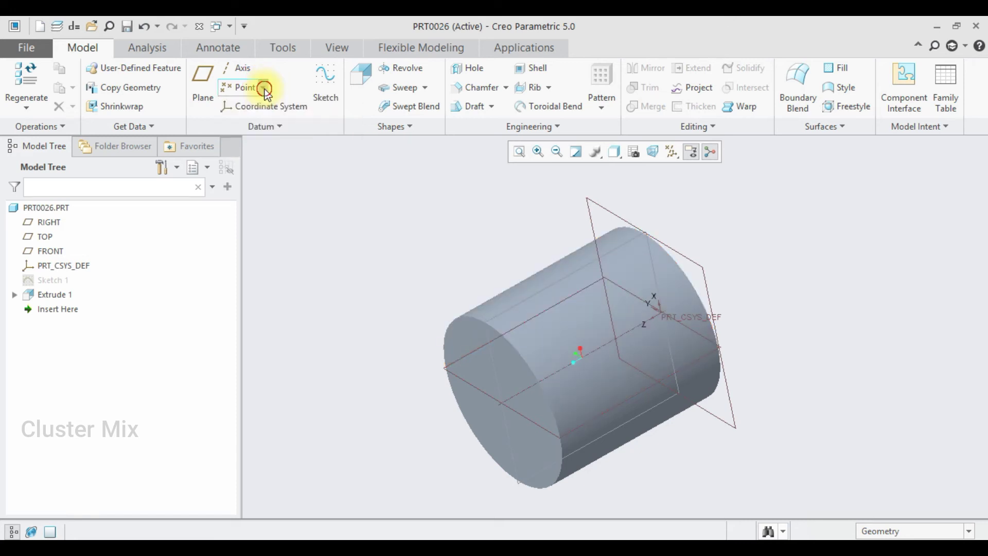
click(264, 88)
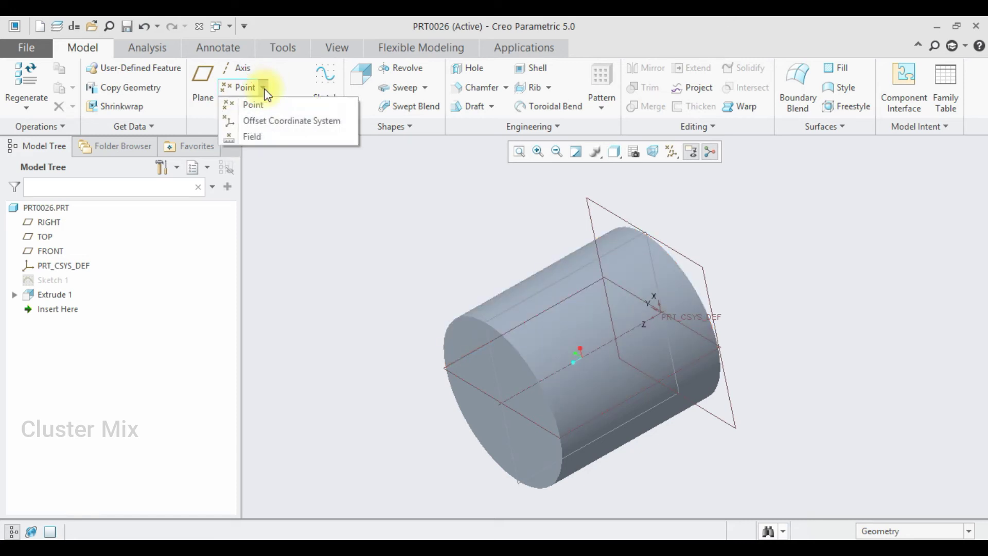
click(271, 121)
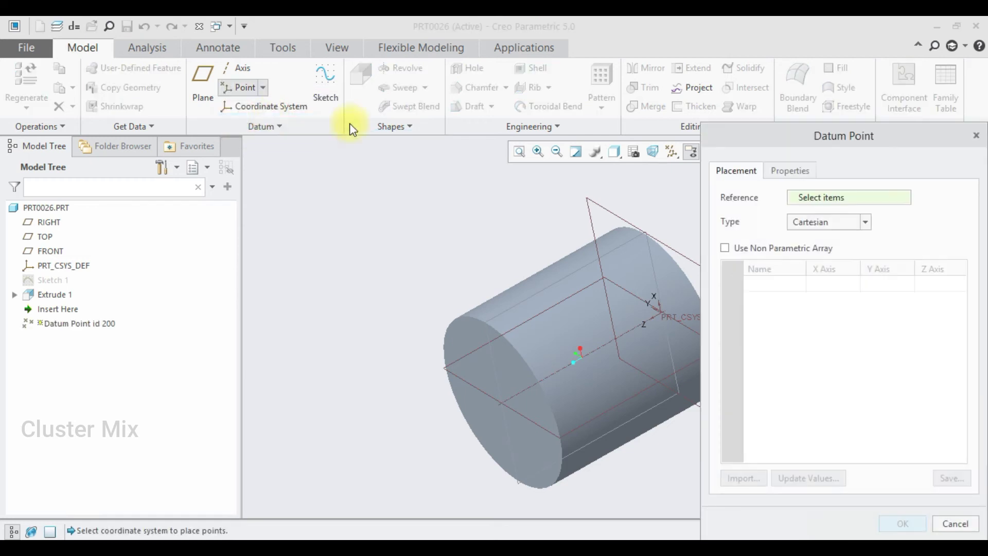
scroll(397, 221, down, 3)
scroll(513, 260, up, 5)
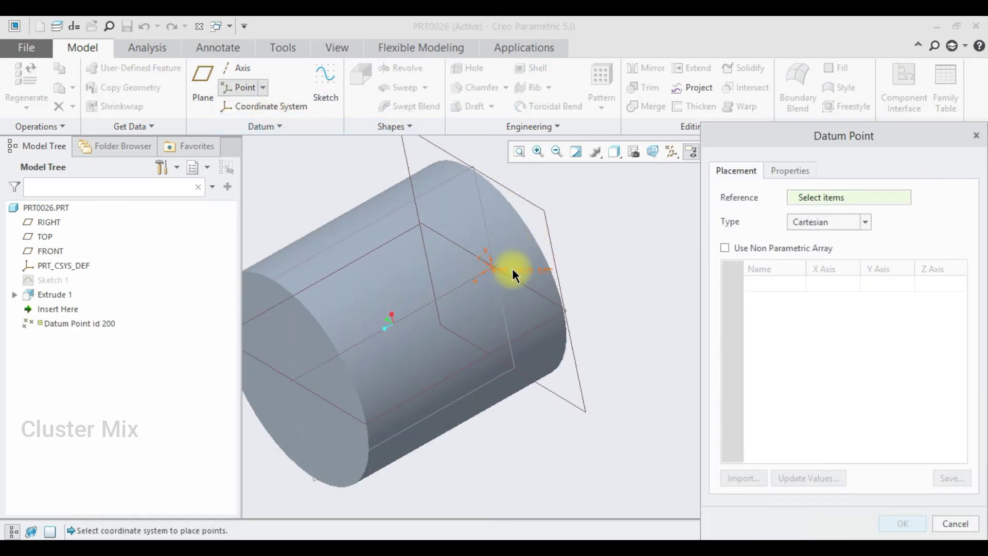
click(512, 271)
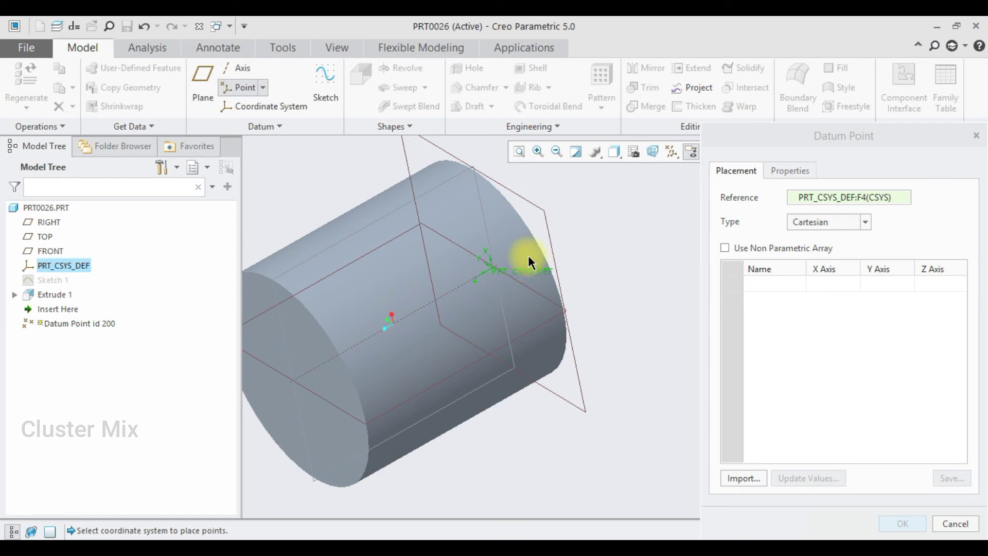
click(762, 282)
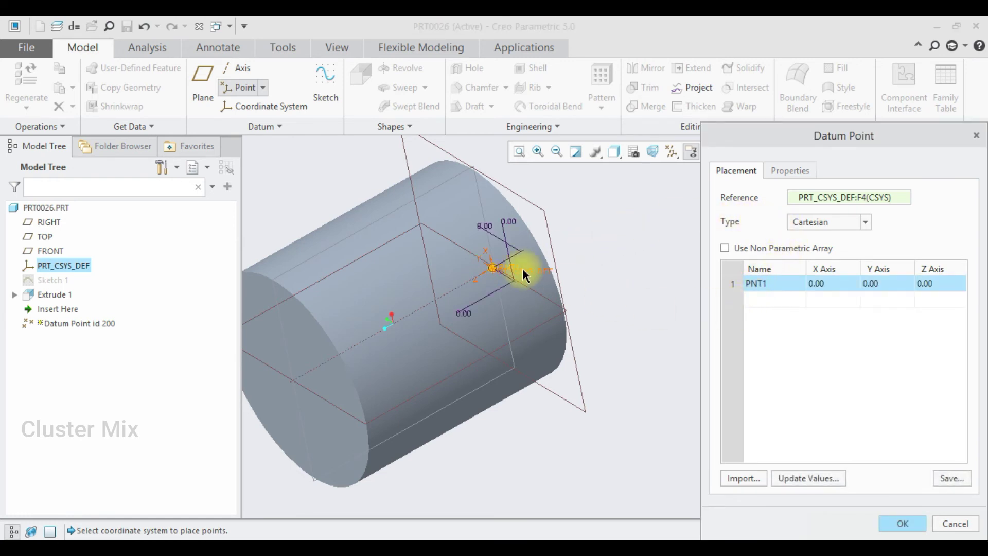
Set PNT1's X, Y and Z offsets to 25 each
double_click(818, 284)
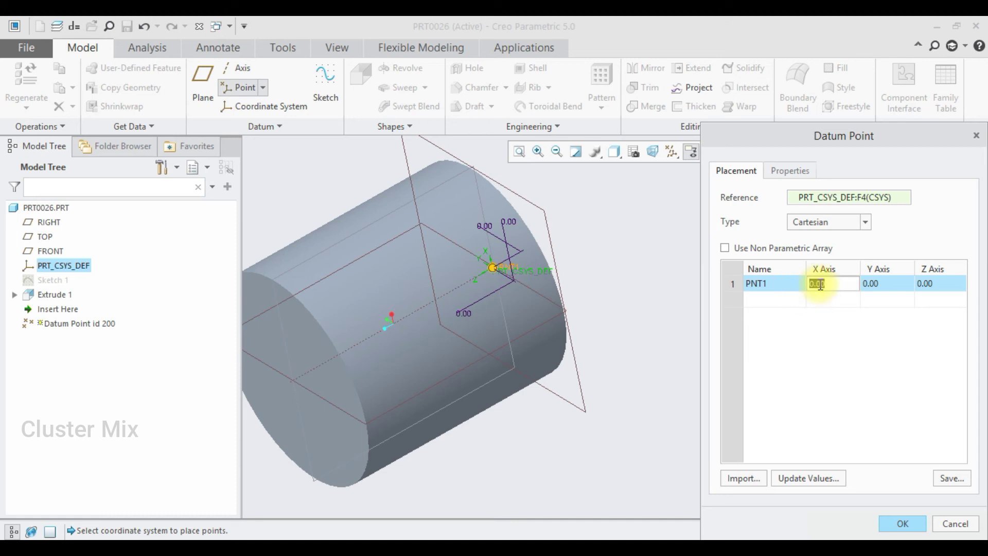
text(25)
key(Return)
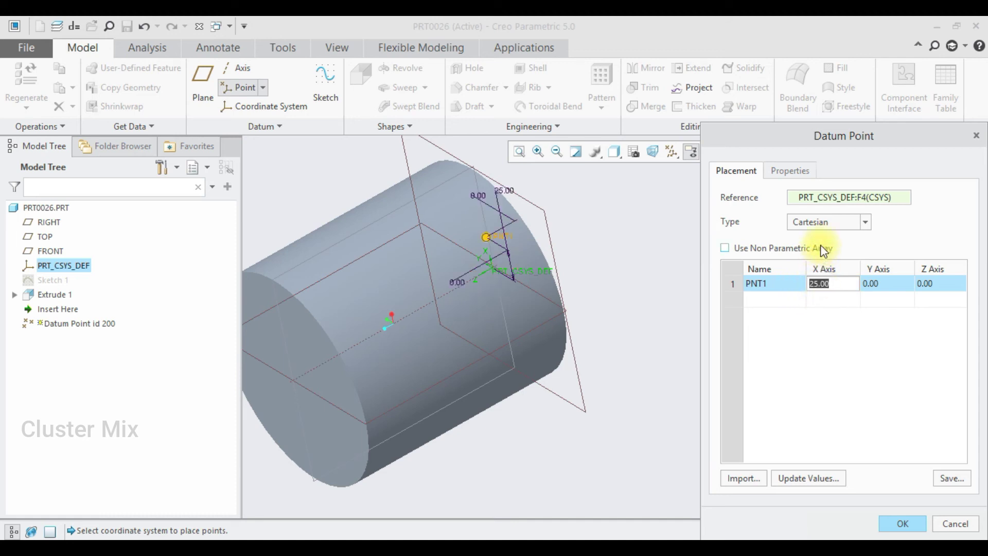
double_click(879, 282)
text(25)
key(Return)
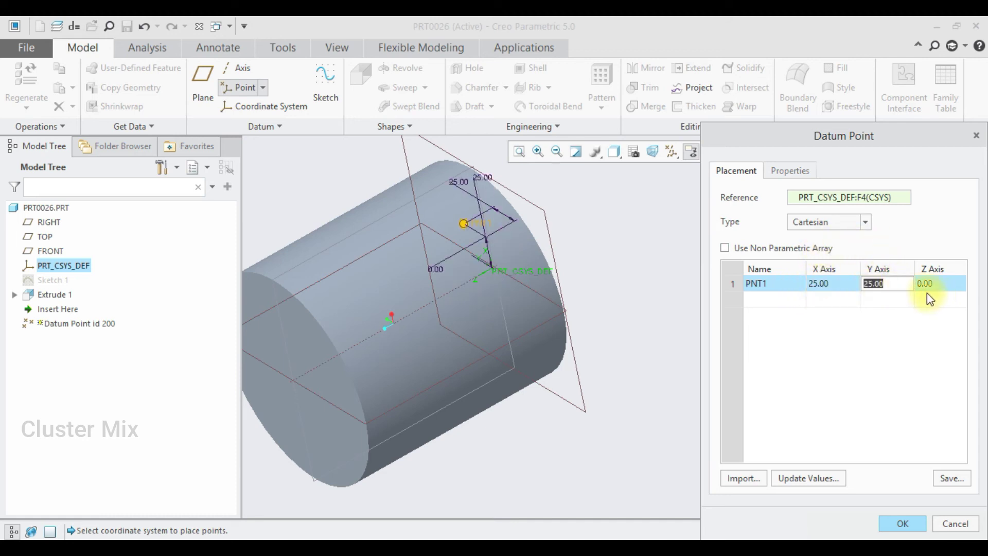
double_click(925, 292)
text(25)
key(Return)
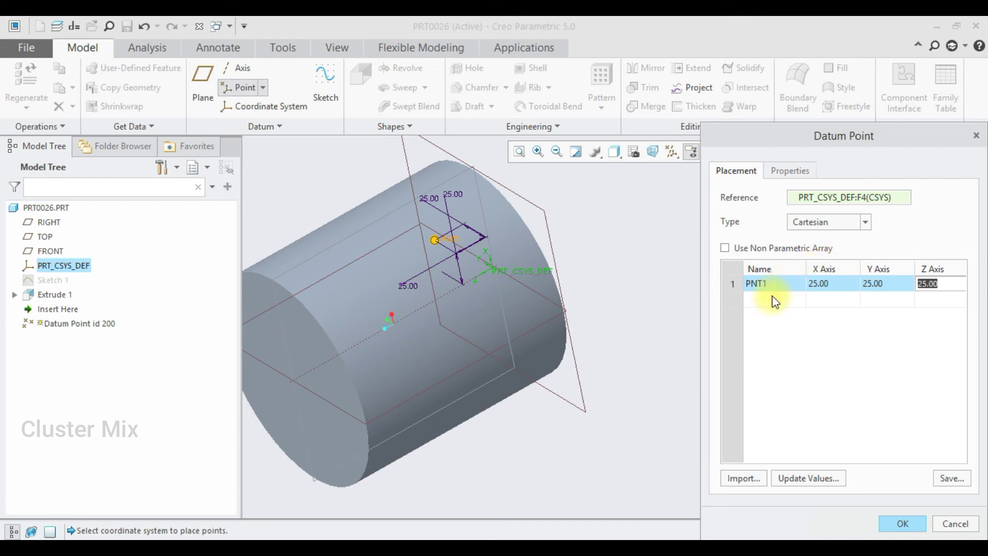
Add PNT2 and PNT3, change the coordinate type accepting non-parametric conversion, and open the import browser
click(748, 299)
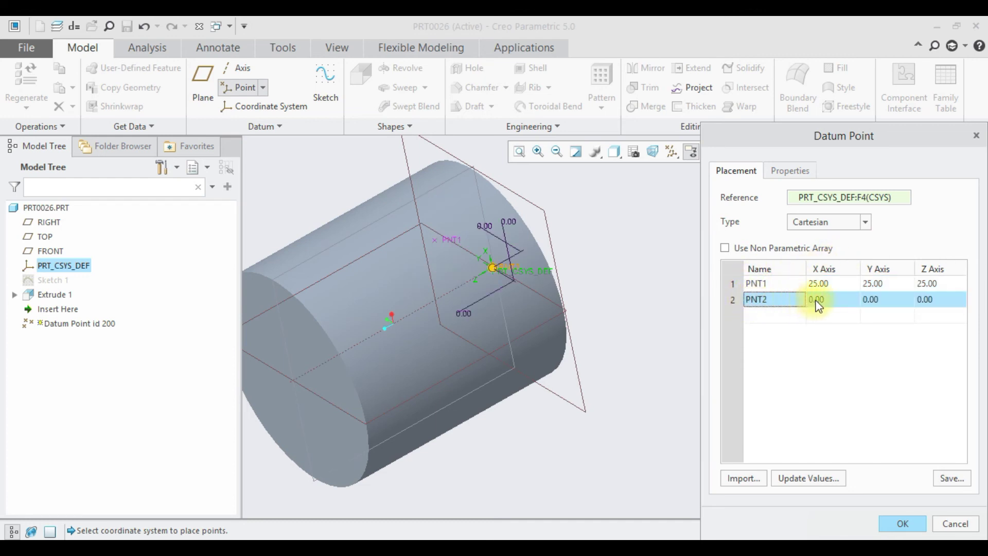
click(771, 320)
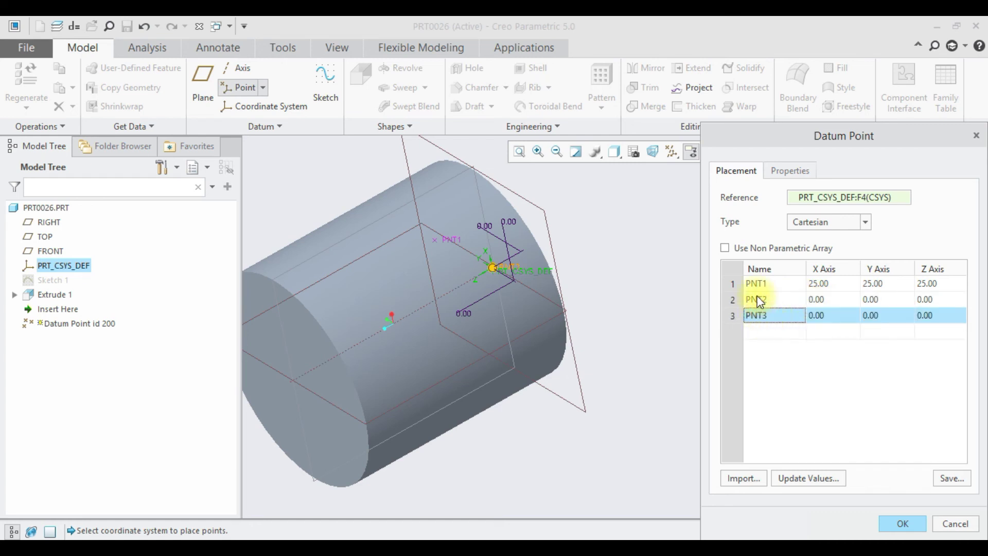
click(826, 227)
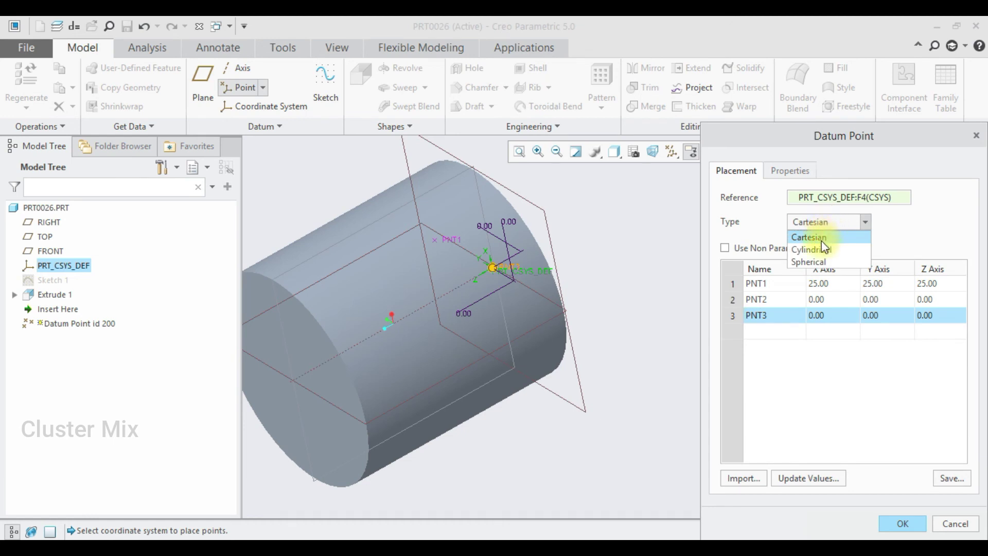
click(819, 249)
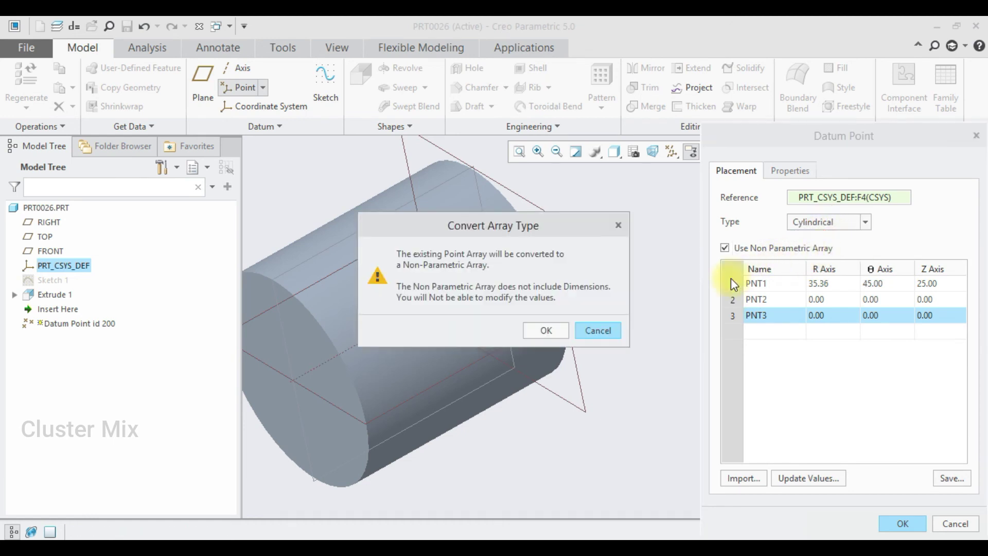
click(554, 331)
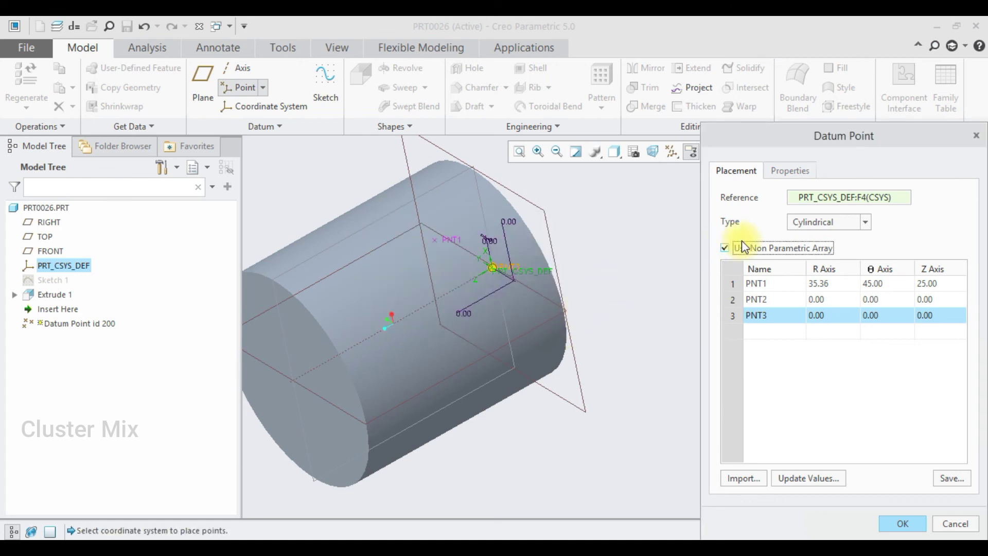
scroll(816, 221, down, 1)
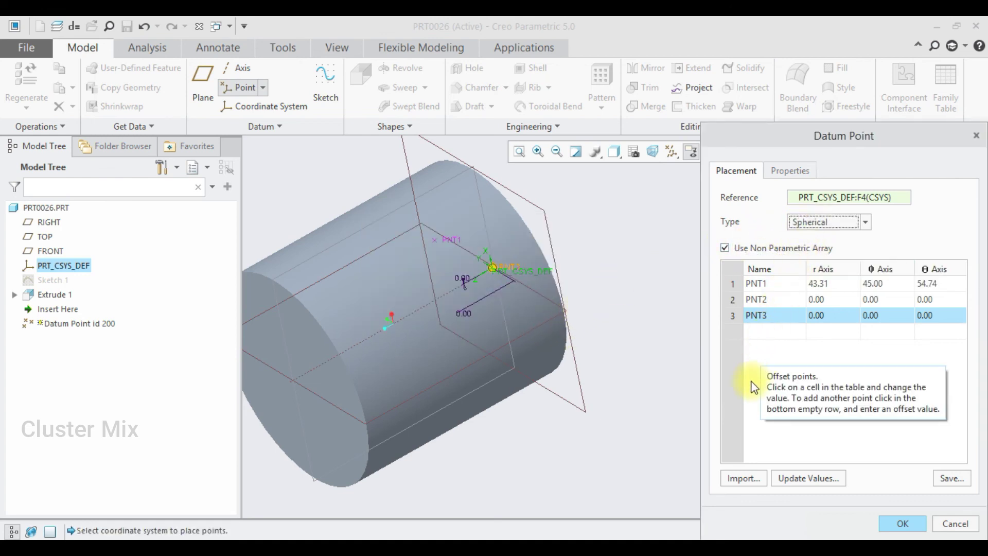
click(743, 474)
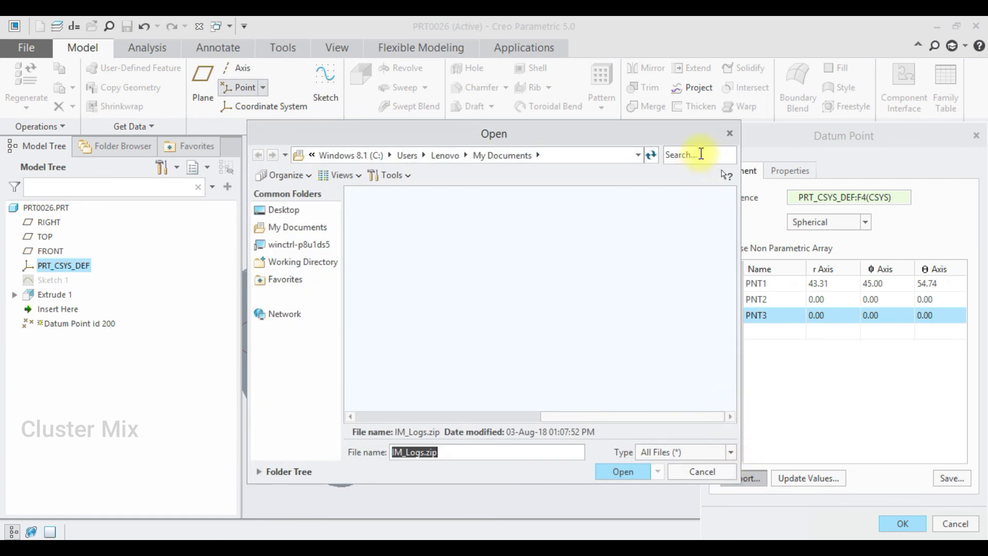
Cancel the import, view the Save a Copy dialog, and complete the point array as Datum Point id 200
click(730, 132)
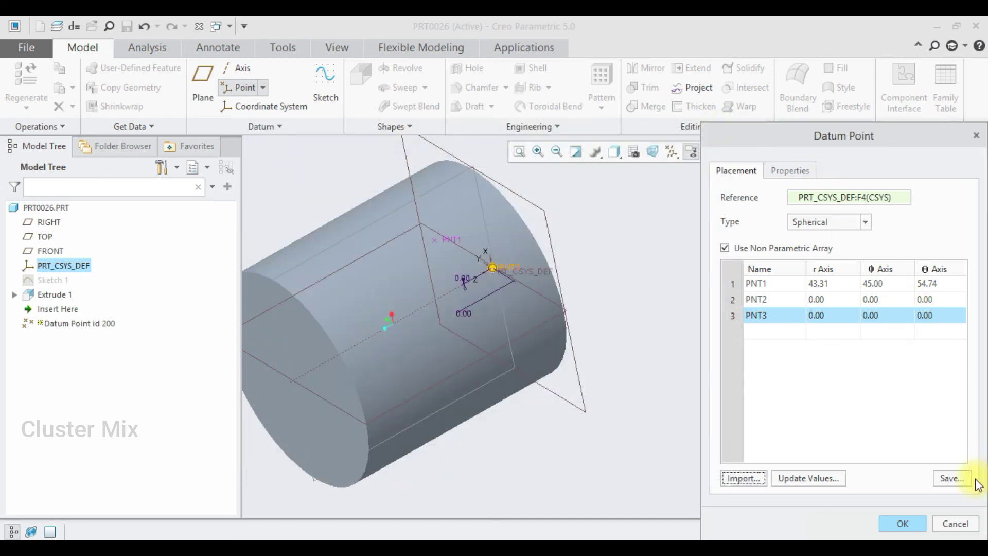
click(953, 478)
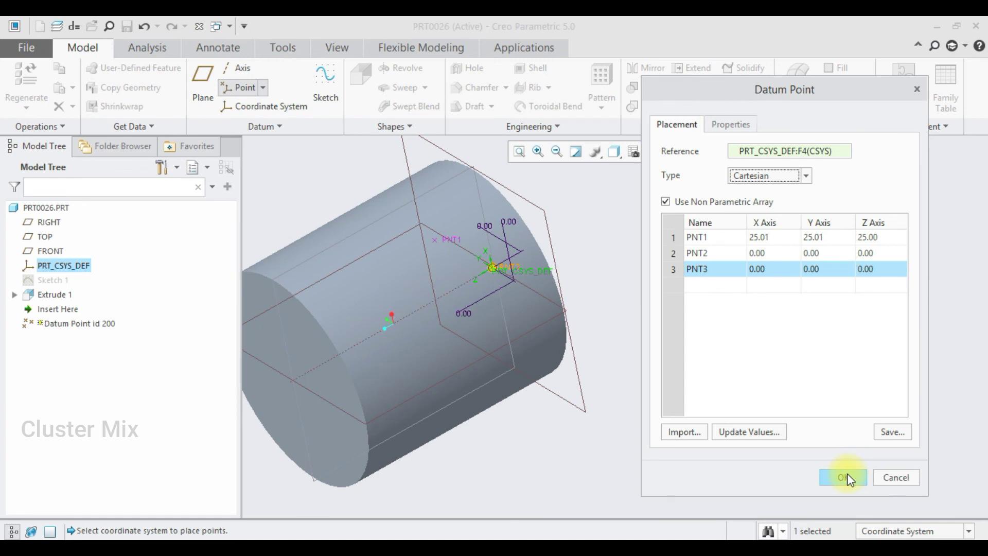
click(847, 478)
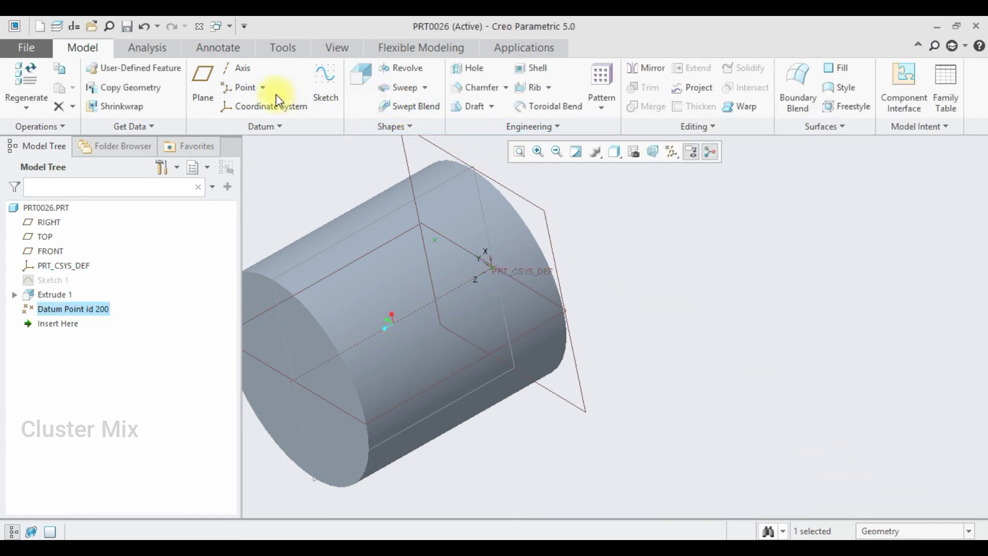
Start a Field datum point placed on the cylinder's surface
click(263, 86)
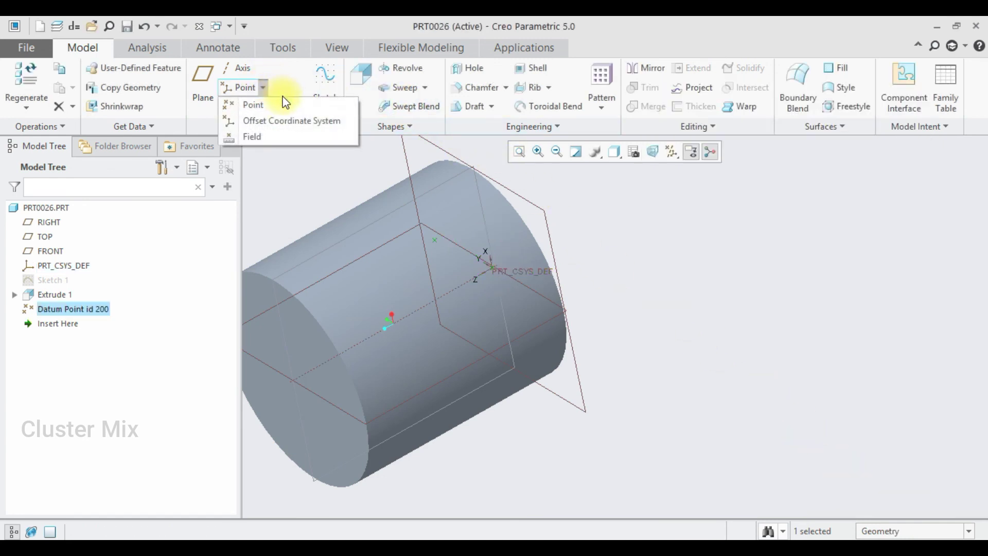
click(276, 136)
scroll(712, 279, down, 3)
scroll(609, 302, up, 3)
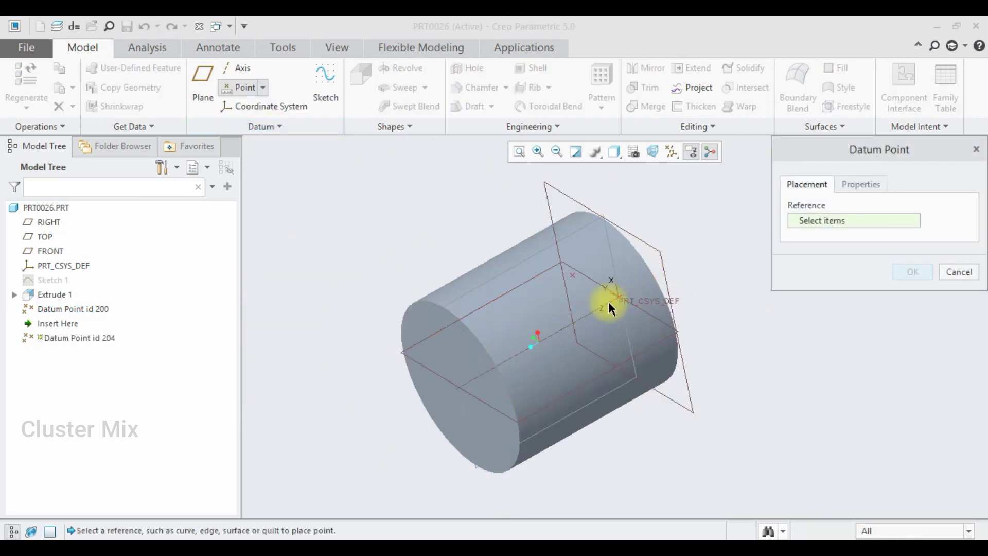
click(547, 299)
Reposition field point FPNT0 onto the cylinder's front end face
middle_drag(654, 319, 704, 297)
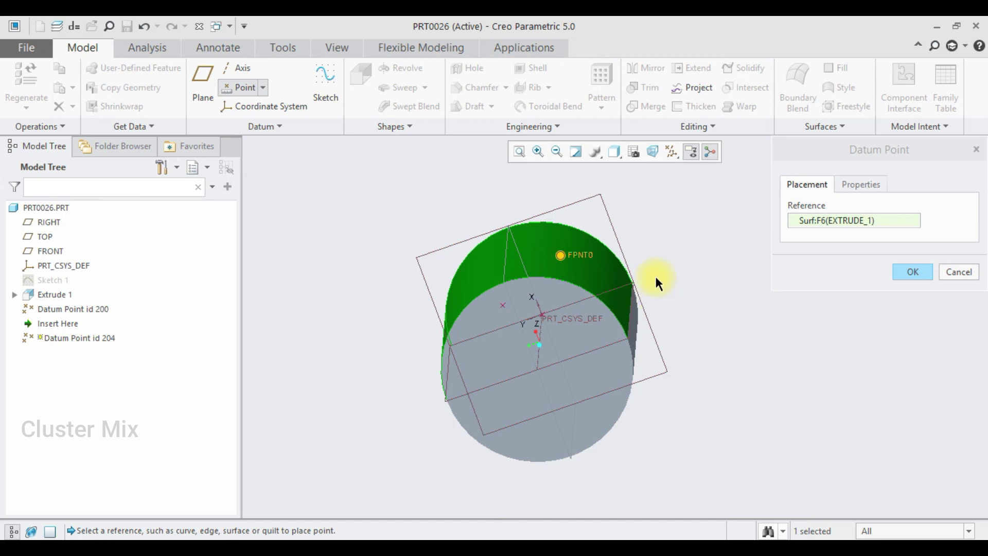
middle_drag(675, 252, 635, 320)
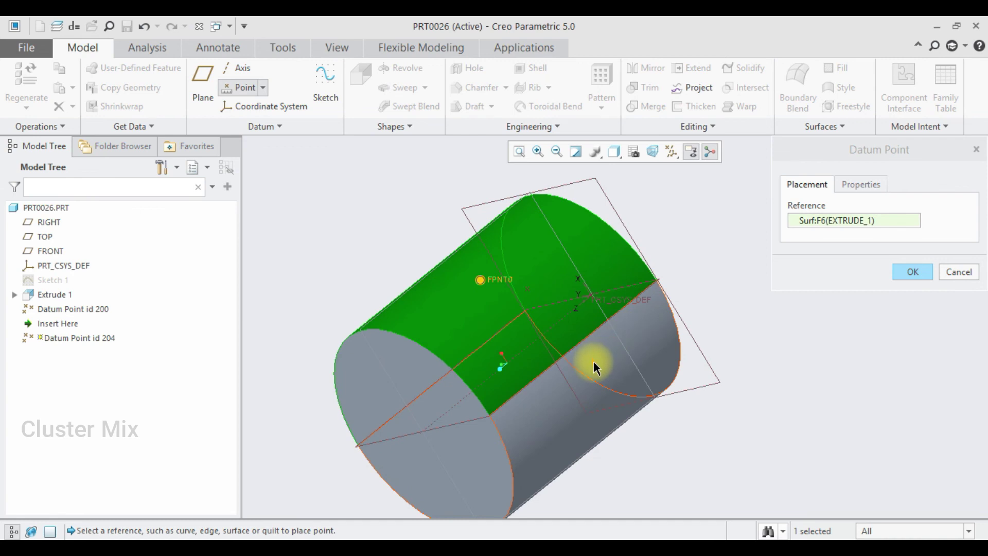
click(594, 360)
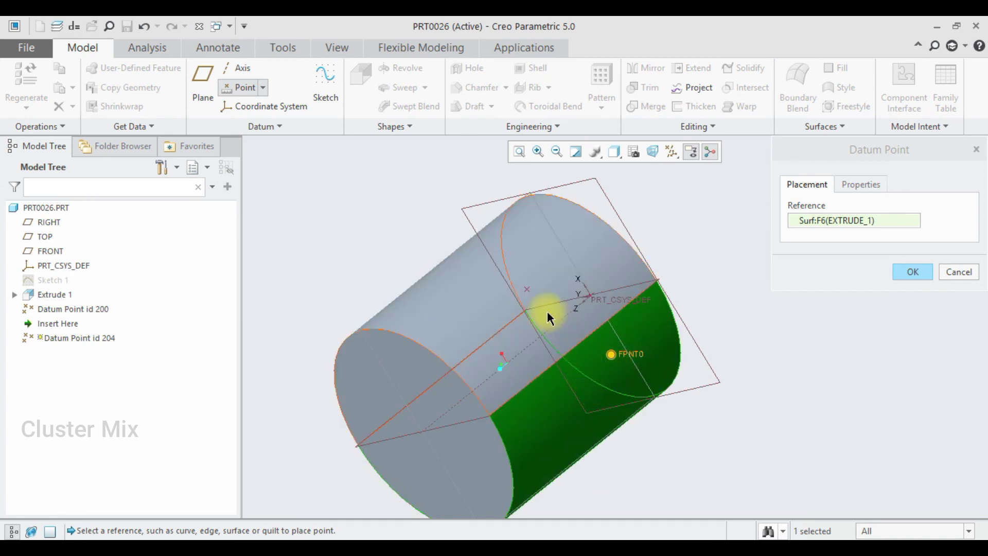
click(539, 284)
click(566, 387)
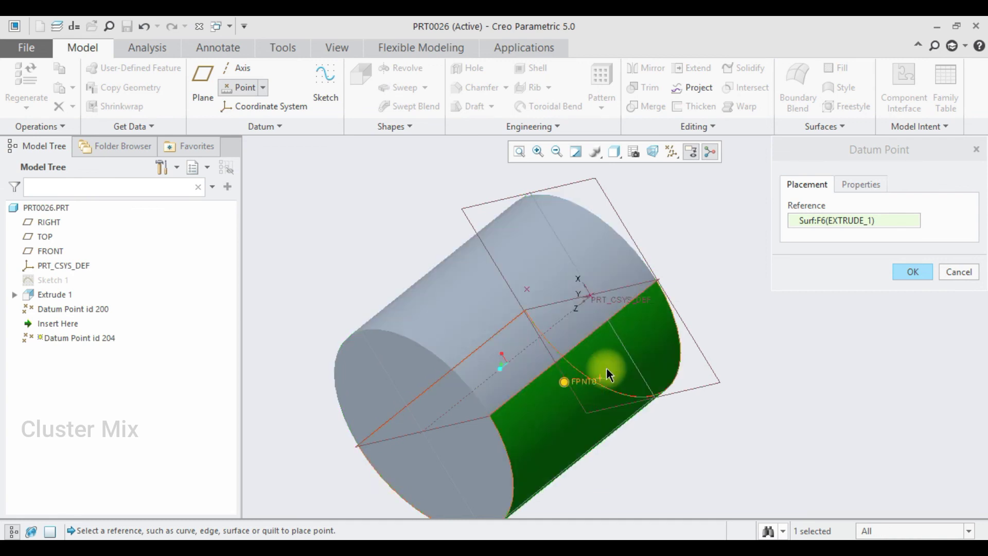
click(434, 398)
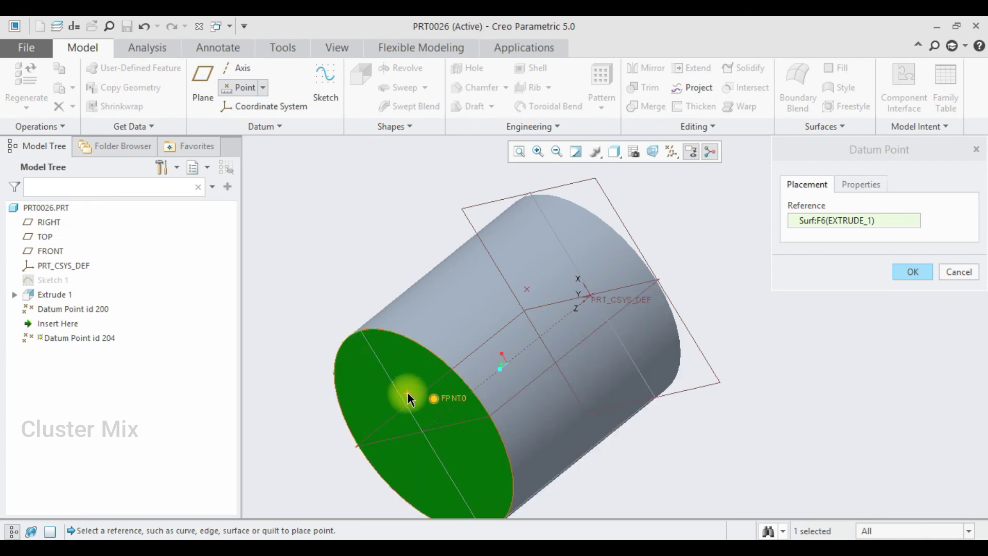
click(389, 404)
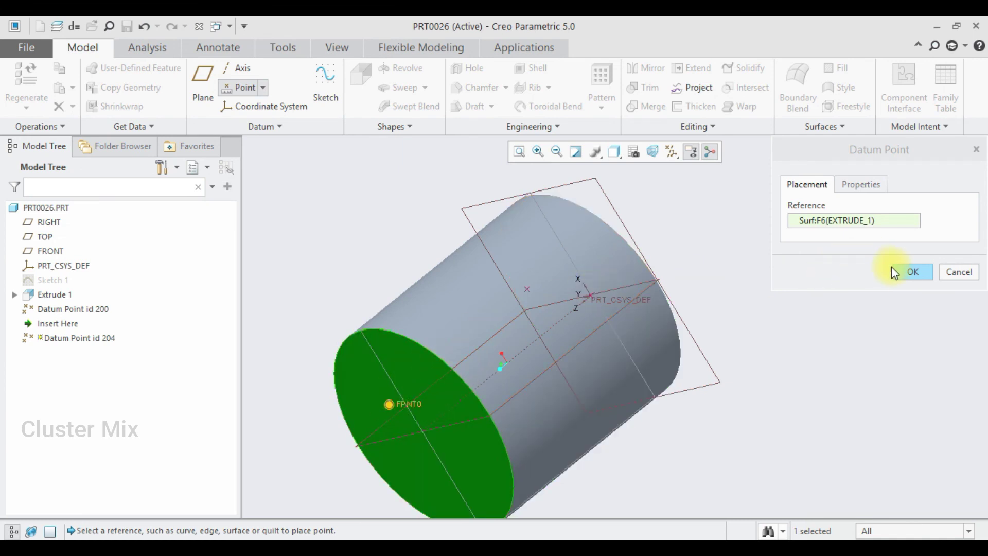